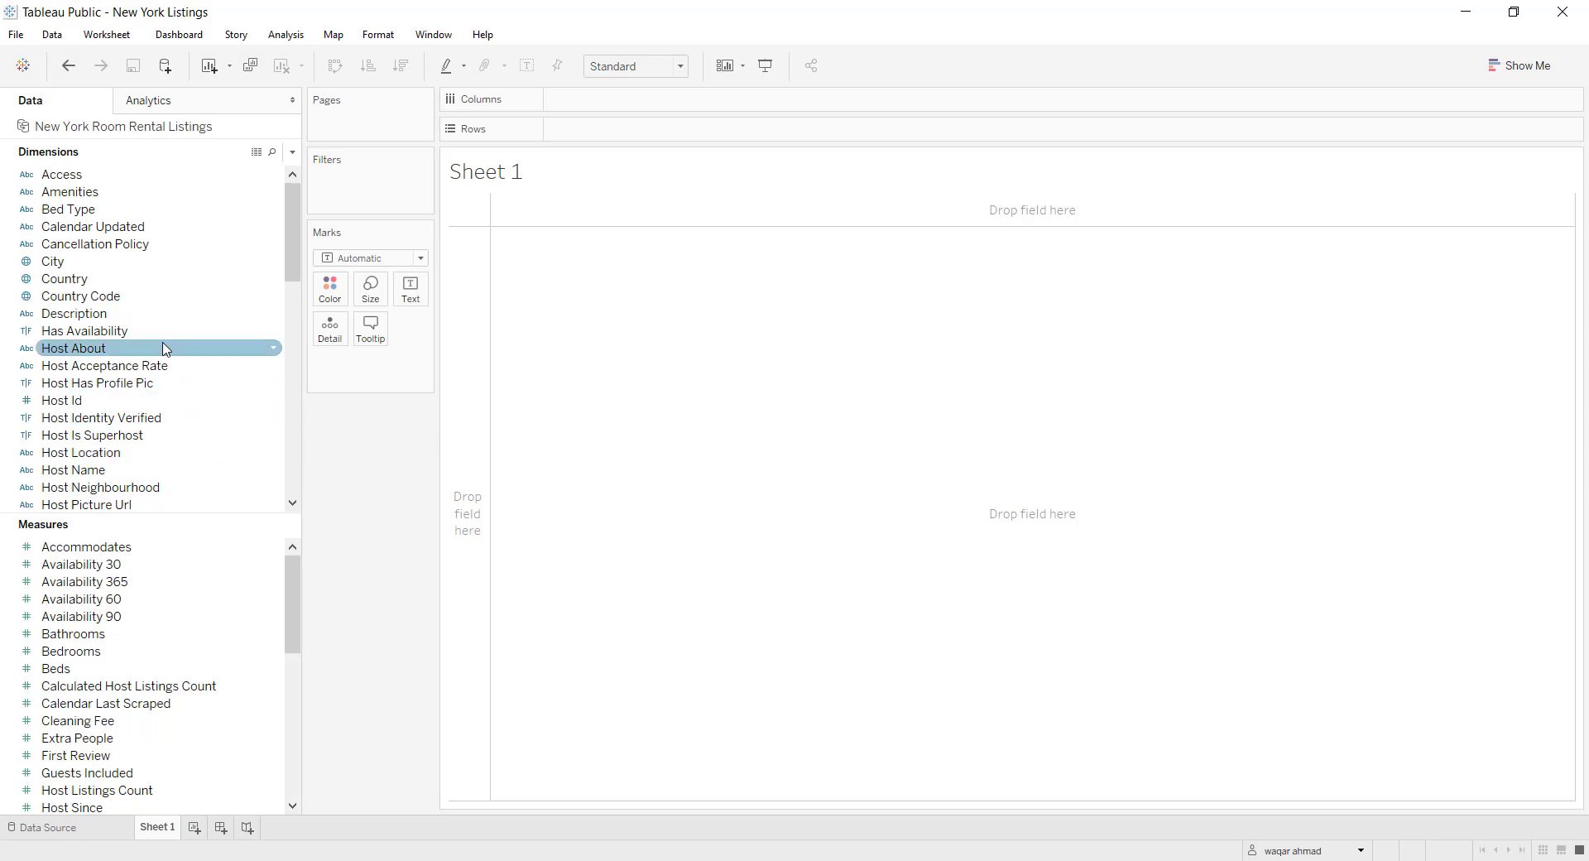
# Plot the City dimension as a map in the empty view of Sheet 1
pyautogui.moveTo(121, 271); pyautogui.dragTo(798, 492)
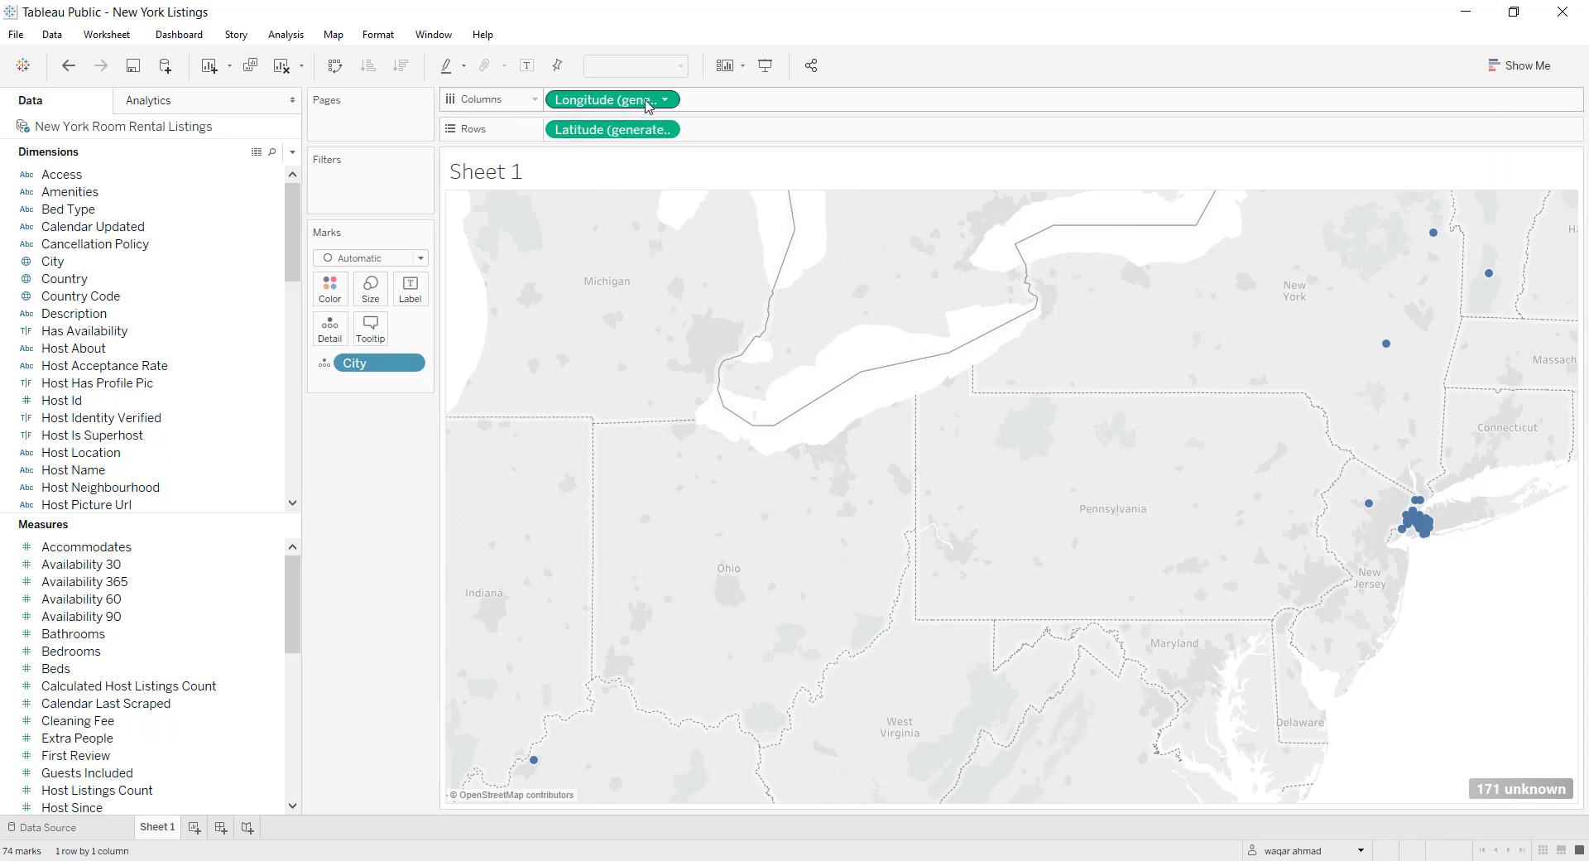
pyautogui.click(38, 262)
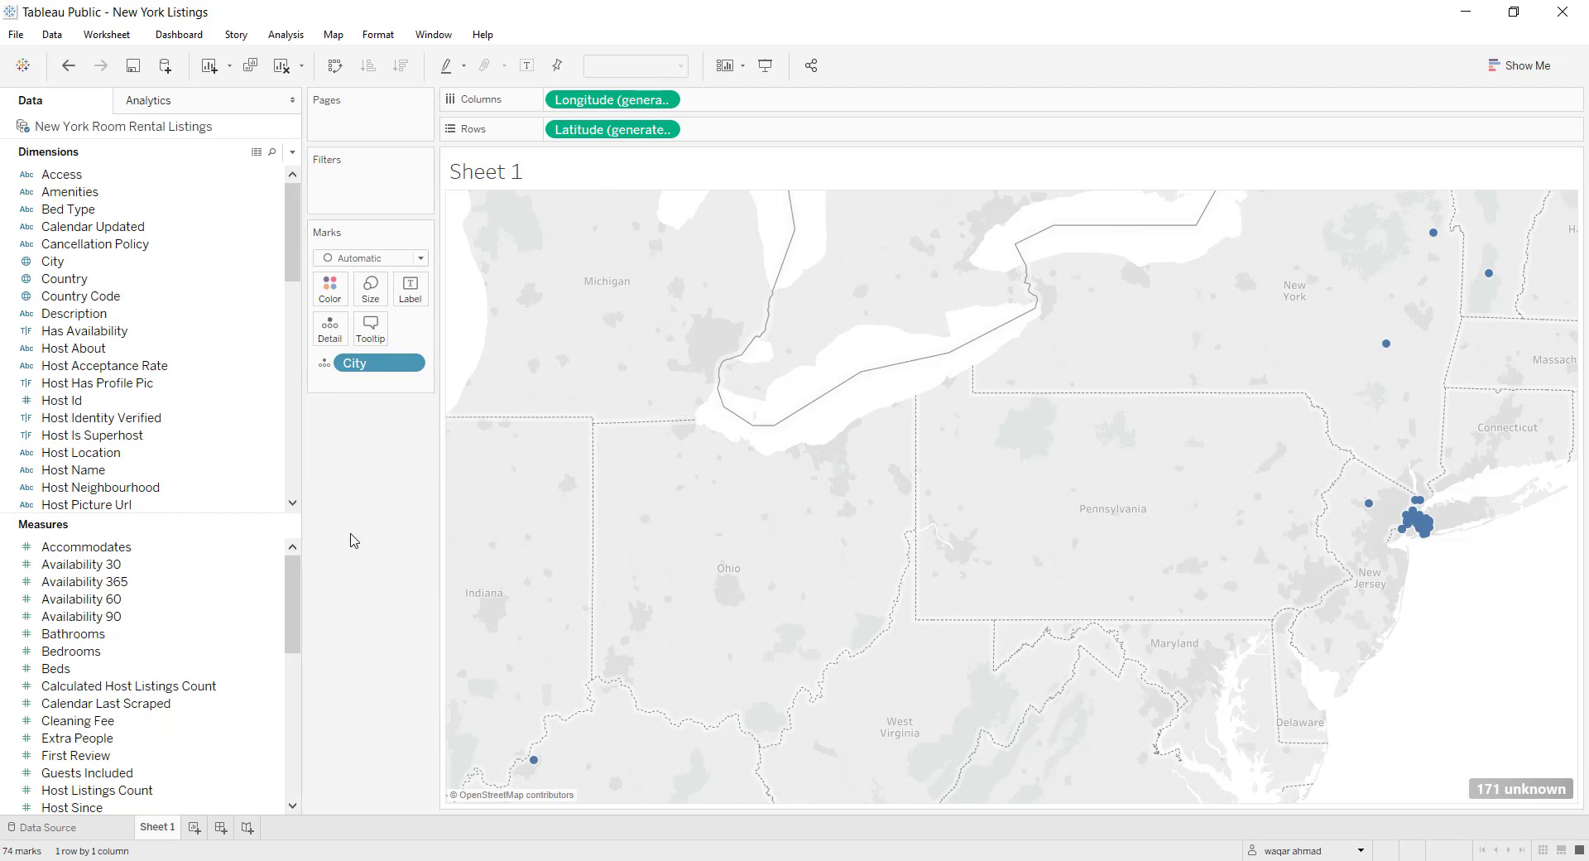
pyautogui.moveTo(294, 255)
pyautogui.mouseDown()
pyautogui.moveTo(294, 337)
pyautogui.moveTo(294, 247)
pyautogui.mouseUp()
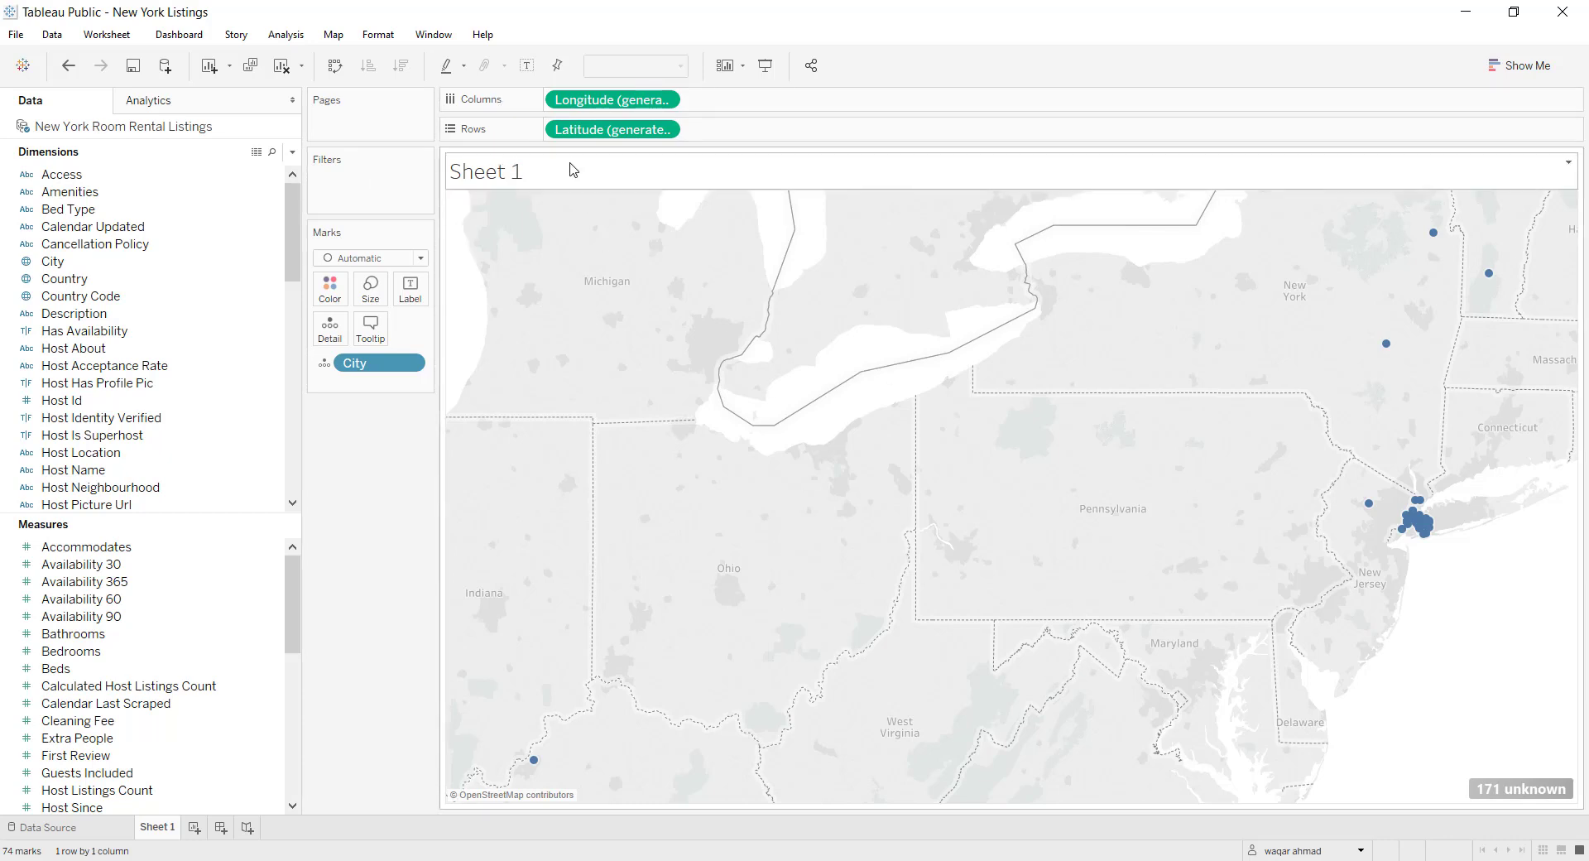
# Remove the generated Latitude and Longitude fields and City from Sheet 1 to empty the map view
pyautogui.moveTo(617, 129); pyautogui.dragTo(363, 489)
pyautogui.moveTo(584, 99); pyautogui.dragTo(564, 26)
pyautogui.moveTo(369, 362); pyautogui.dragTo(382, 536)
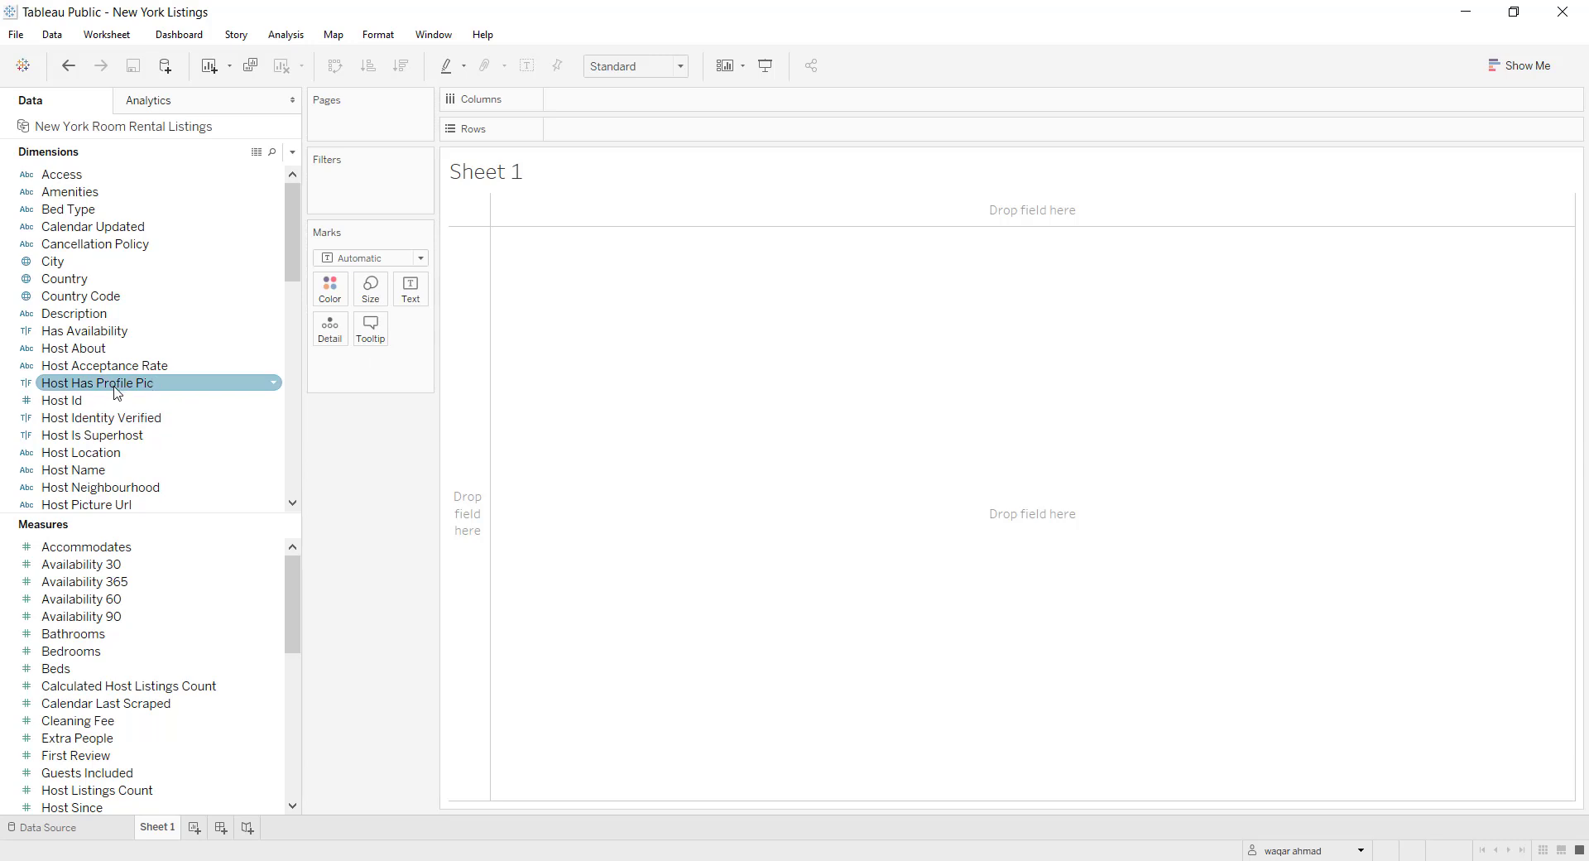
# Add City to the sheet as Text and move it onto Color
pyautogui.moveTo(73, 270); pyautogui.dragTo(409, 290)
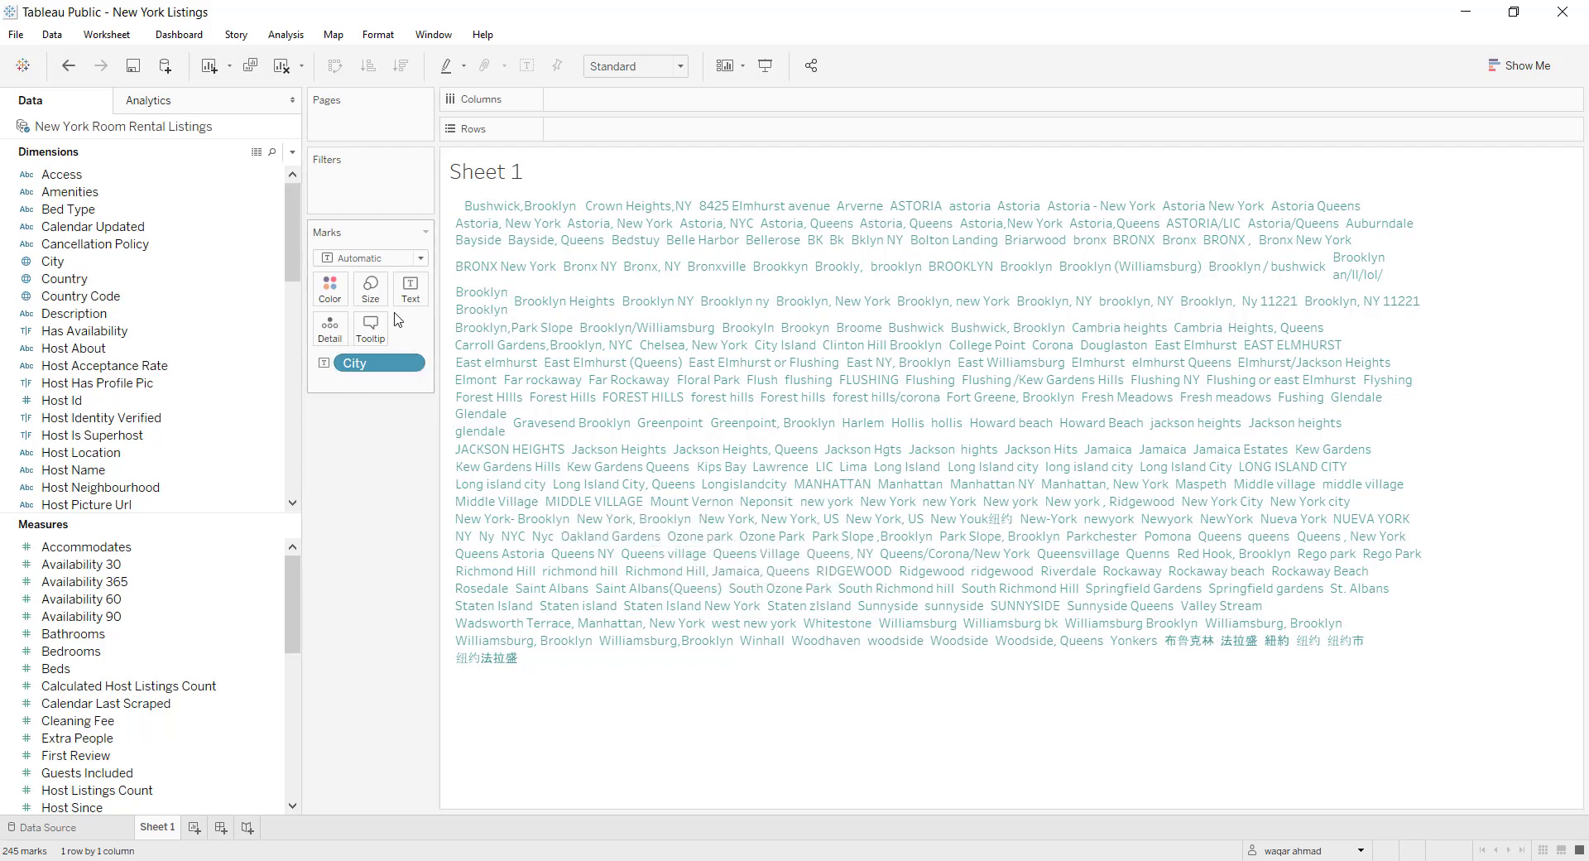
pyautogui.moveTo(356, 364); pyautogui.dragTo(330, 290)
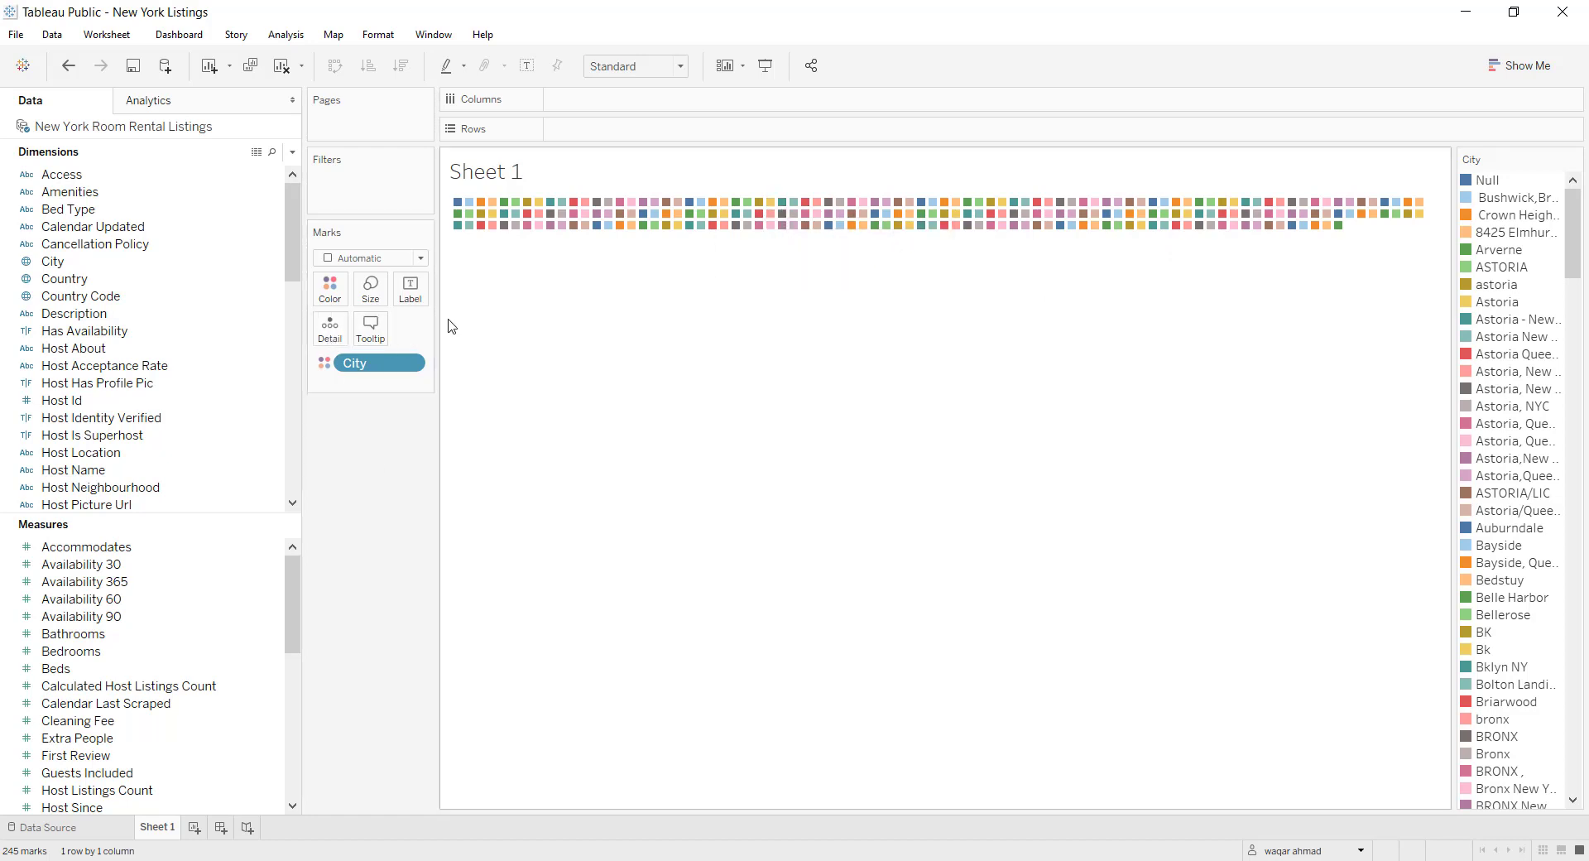
# Change the mark type of the coloured City marks from Automatic to Text
pyautogui.click(395, 259)
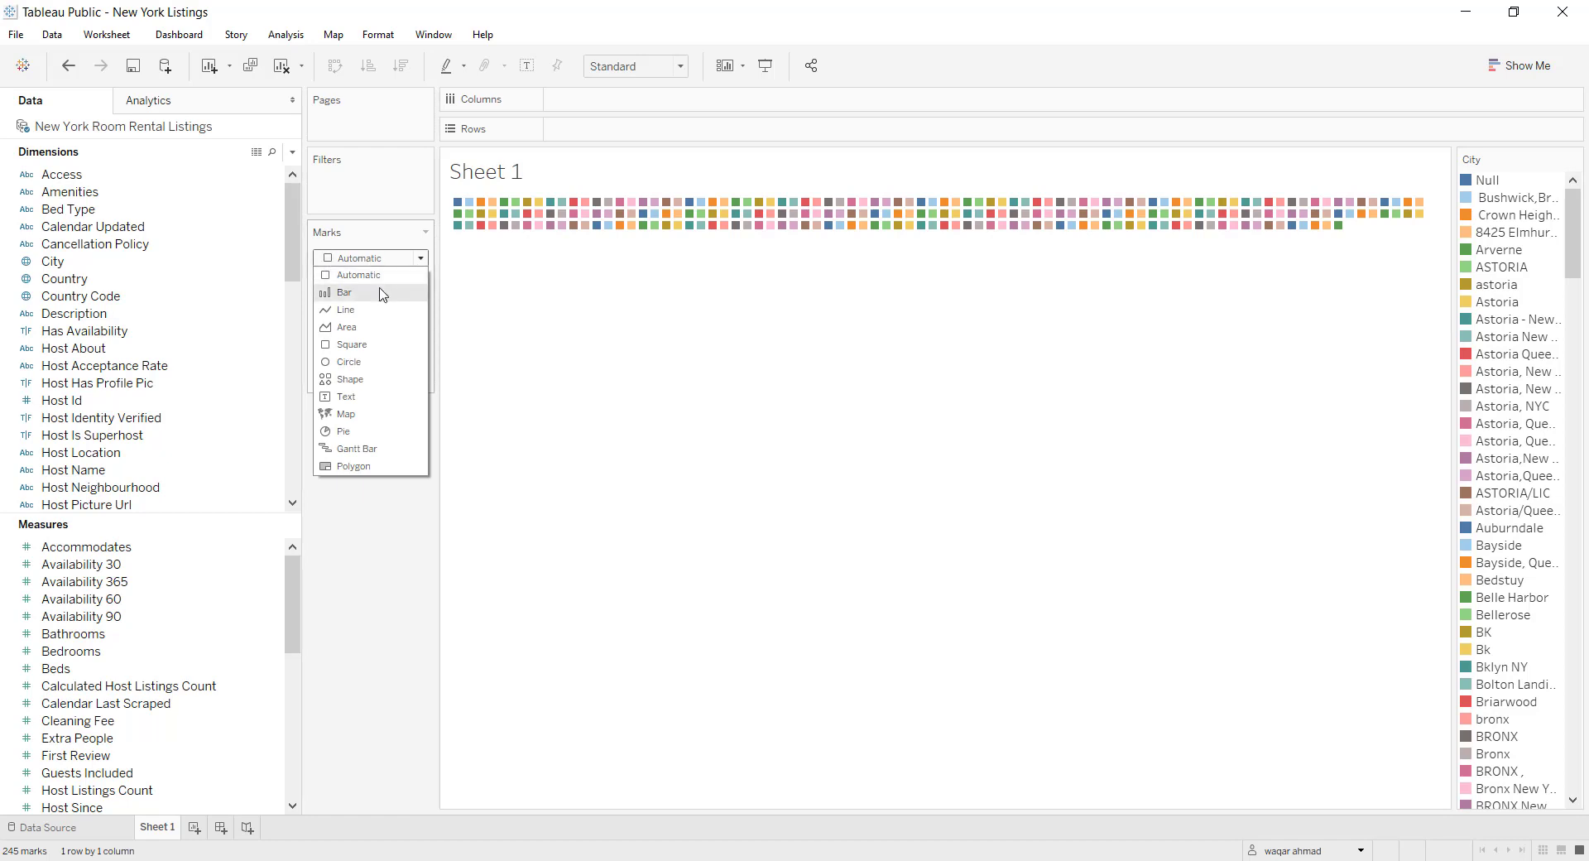
pyautogui.click(345, 262)
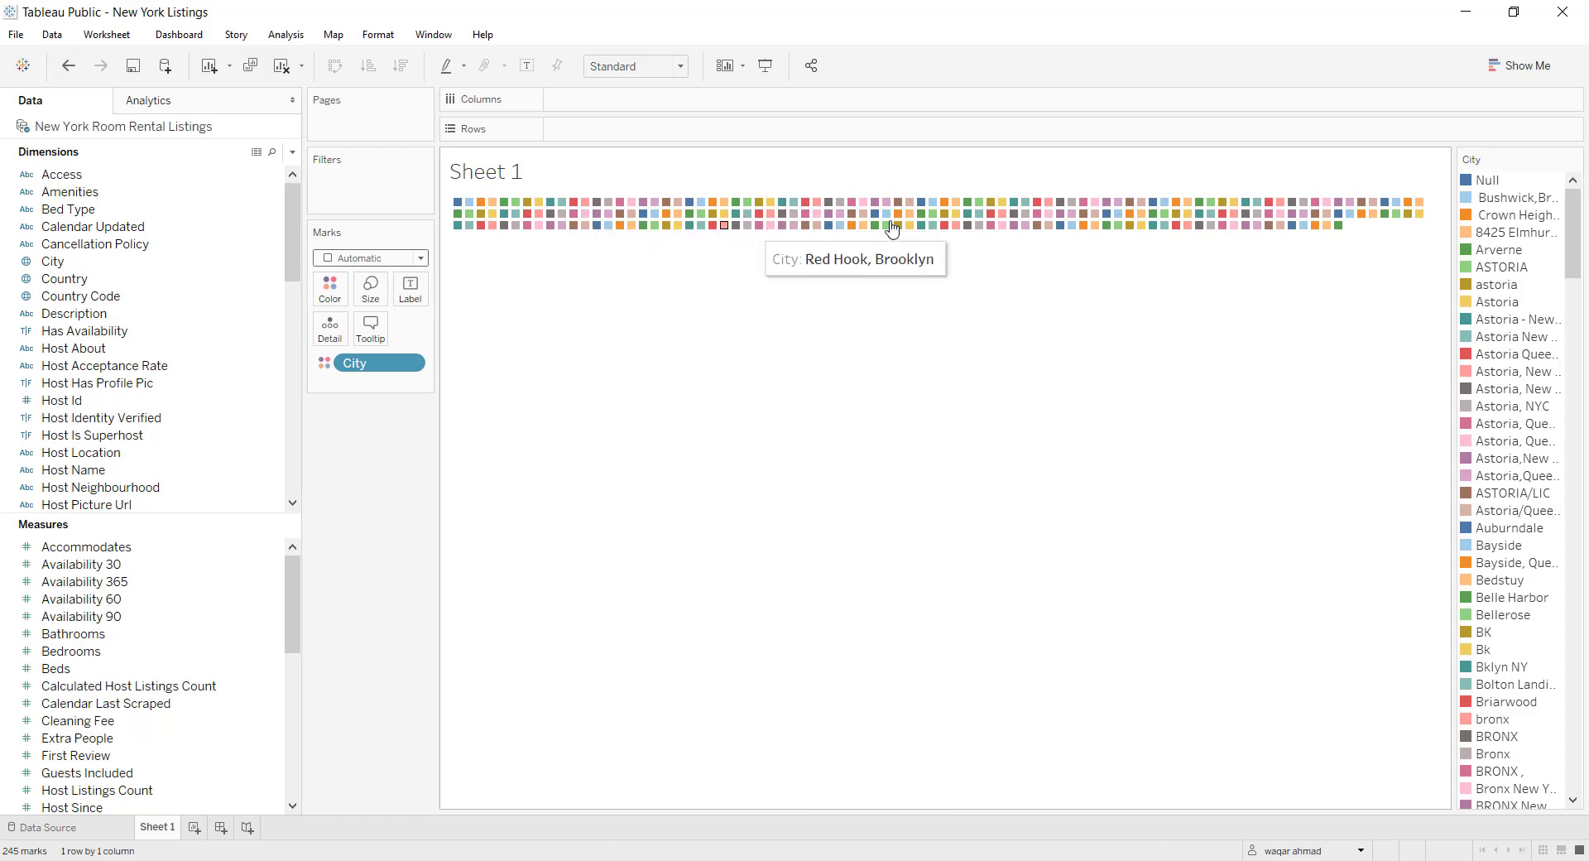
pyautogui.click(393, 259)
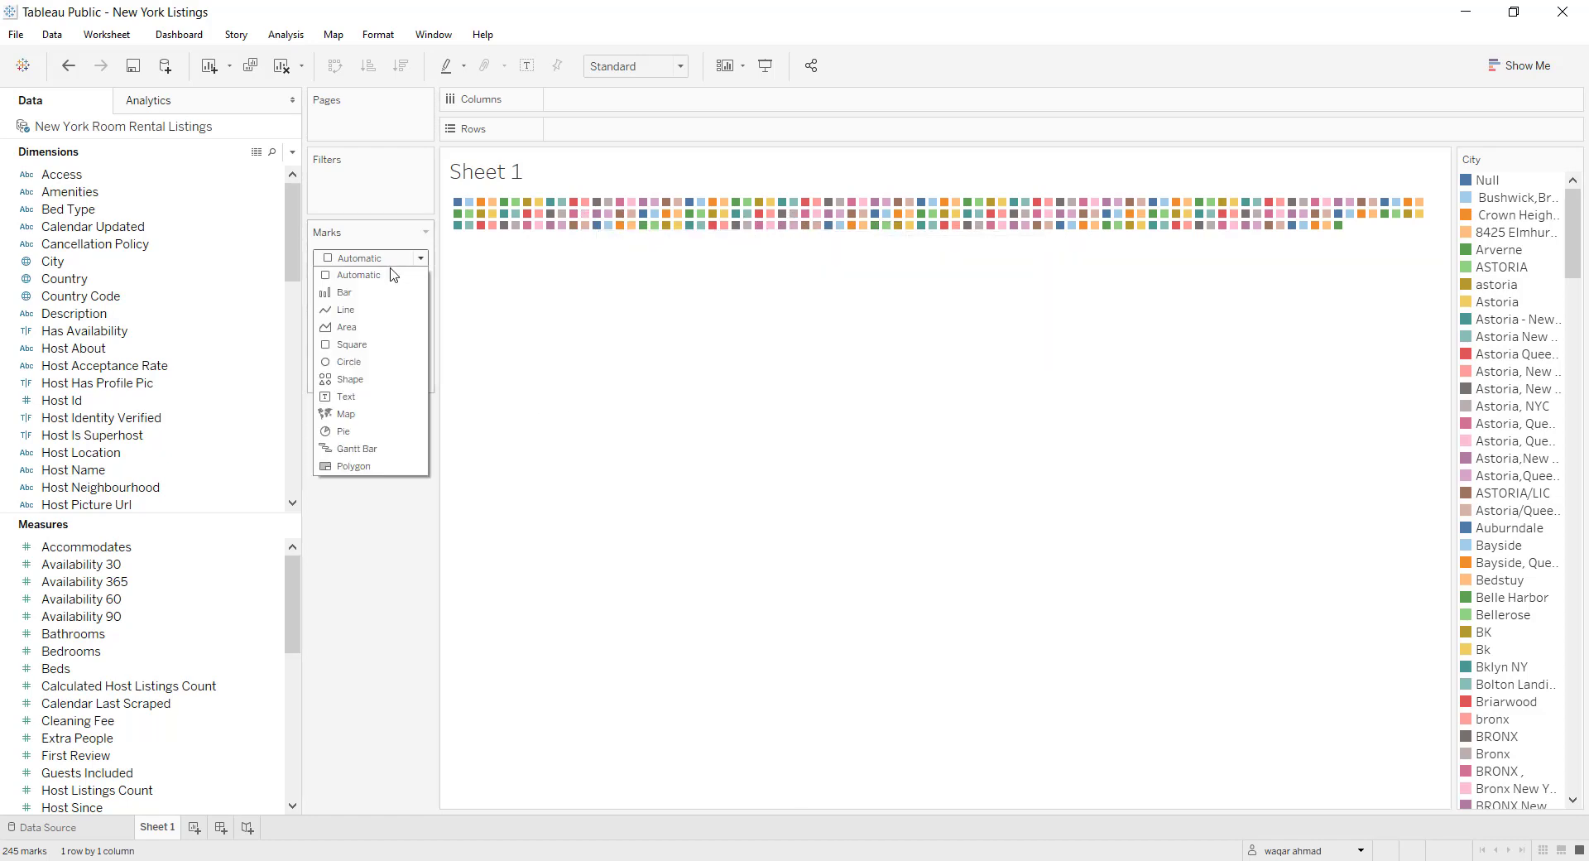
pyautogui.click(376, 400)
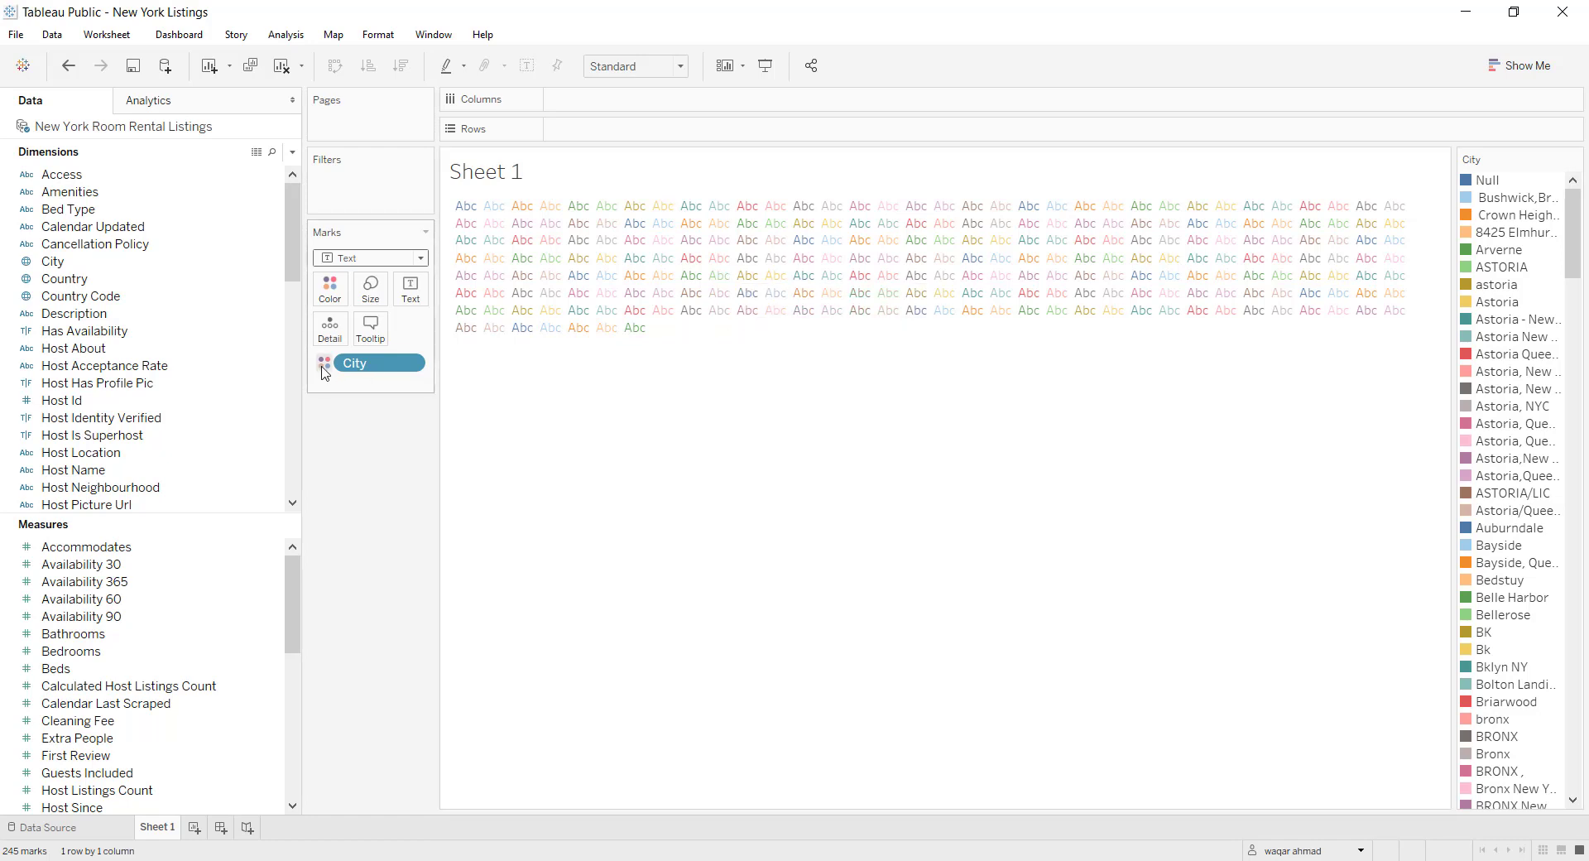
# Remove City from Color, add it again as Text, and reassign it to Color
pyautogui.moveTo(360, 369); pyautogui.dragTo(365, 447)
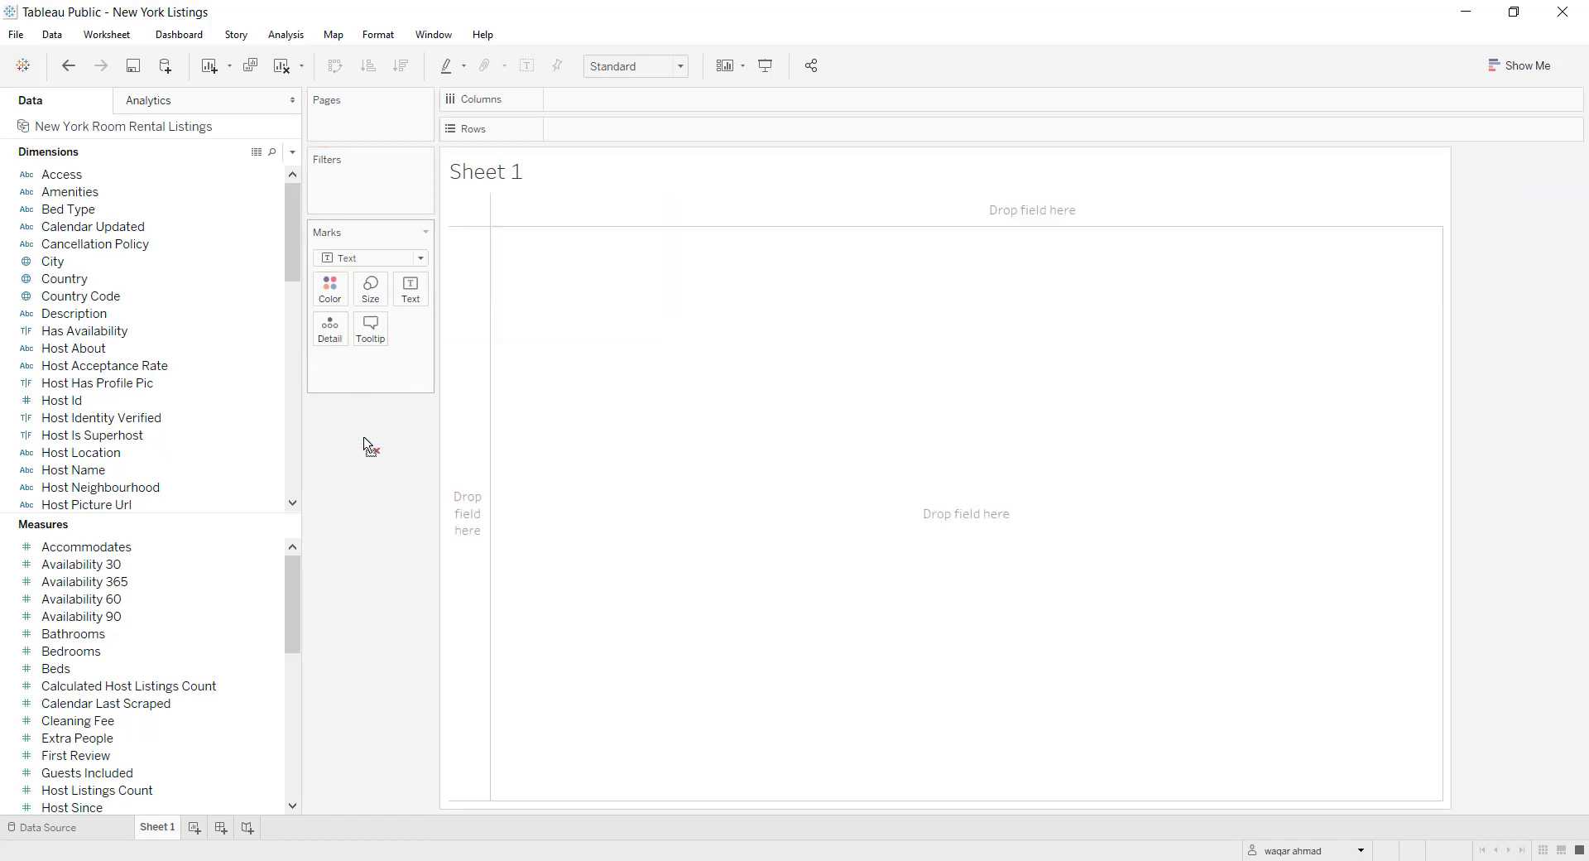
pyautogui.moveTo(98, 266); pyautogui.dragTo(412, 294)
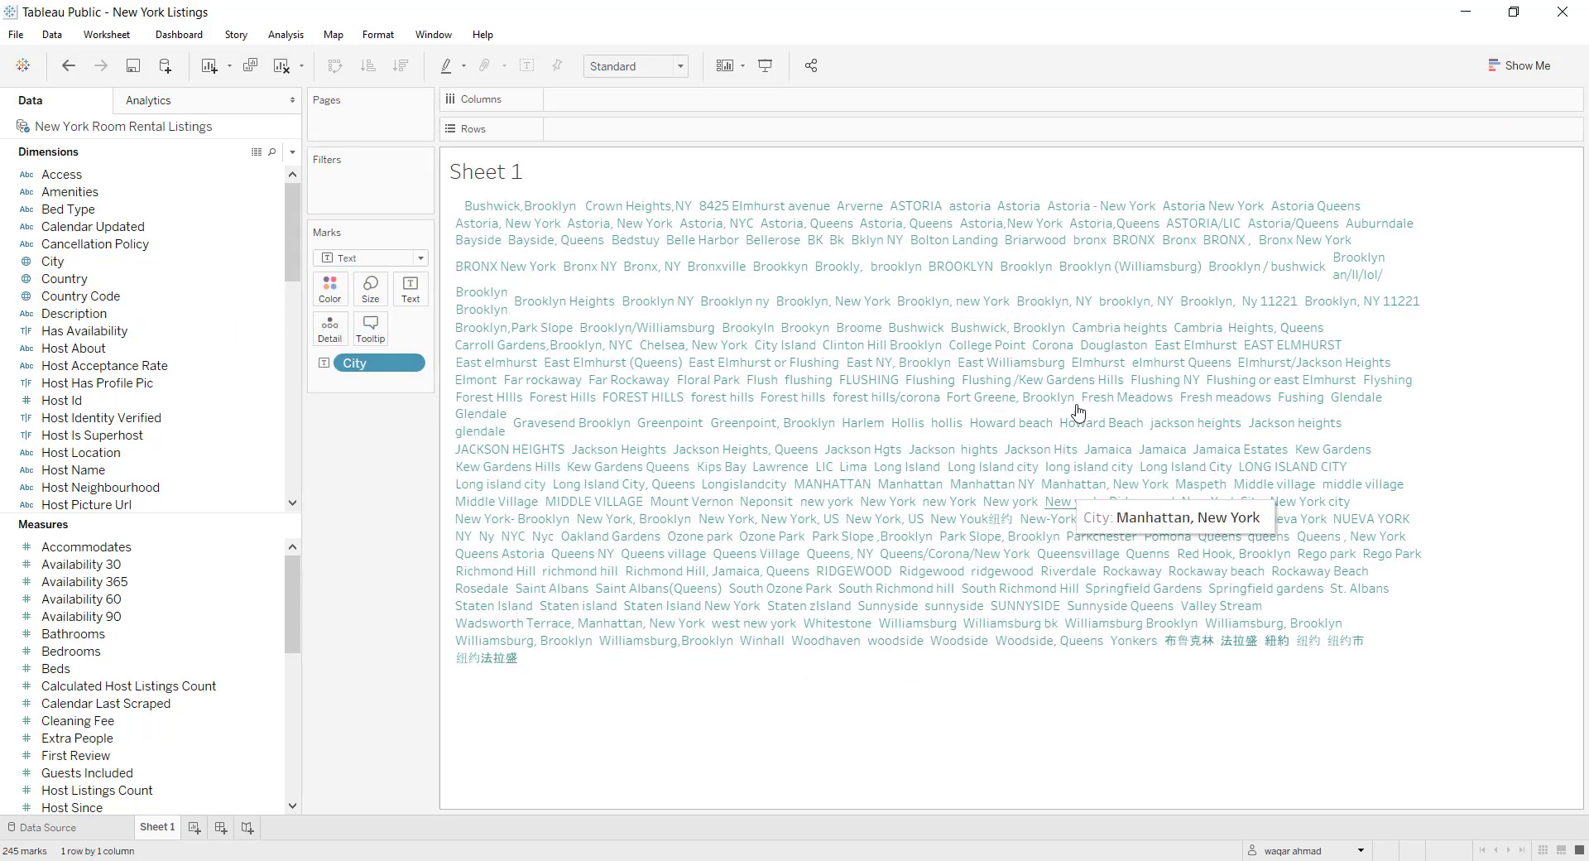
pyautogui.moveTo(356, 362); pyautogui.dragTo(330, 290)
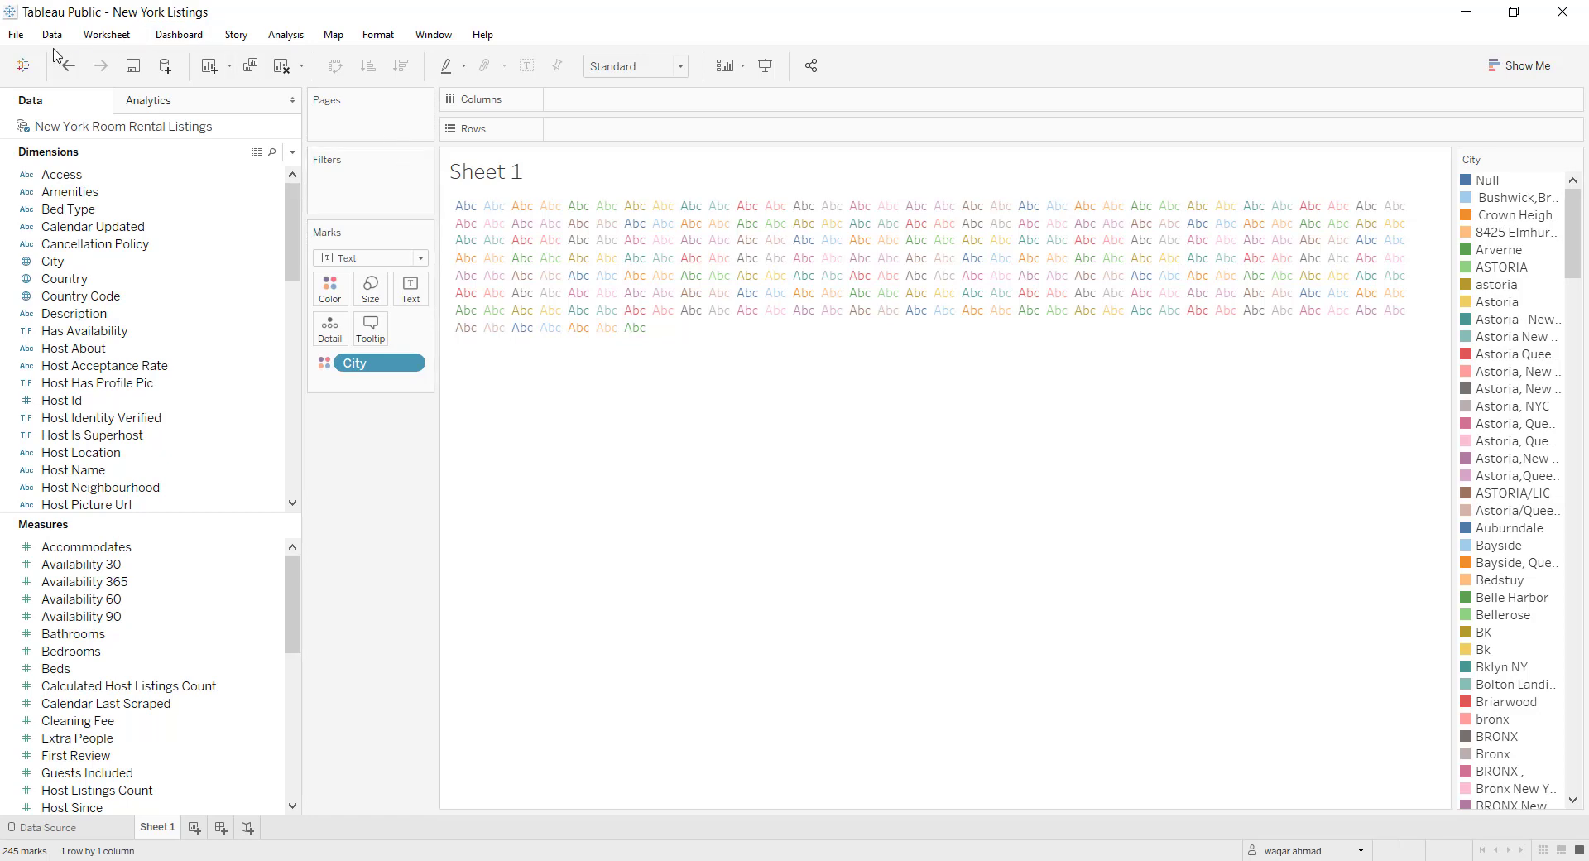
pyautogui.click(17, 35)
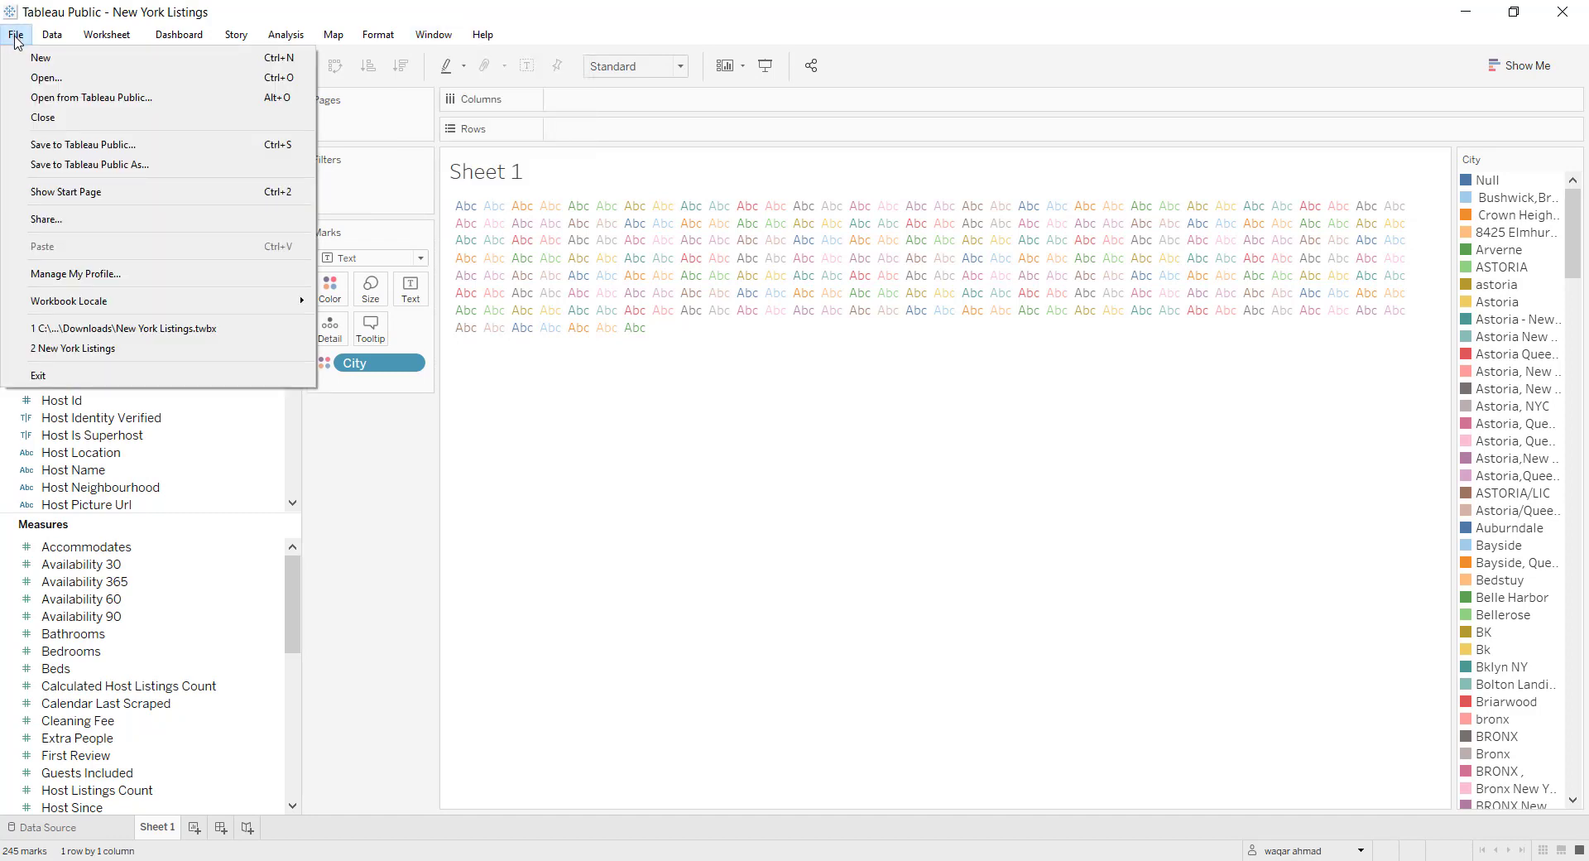
pyautogui.moveTo(62, 41)
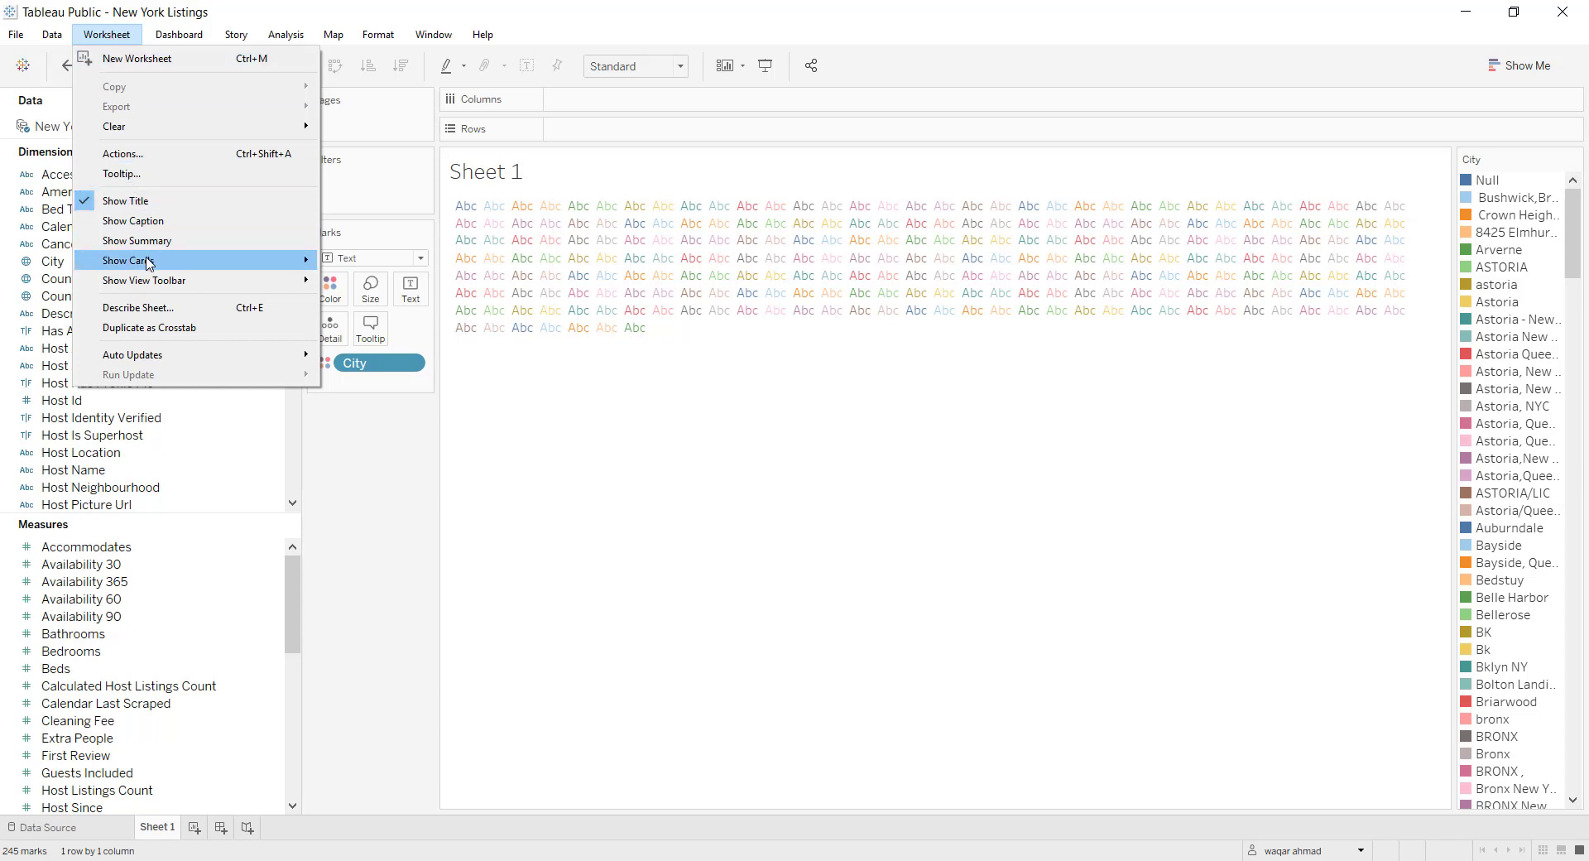
pyautogui.moveTo(164, 40)
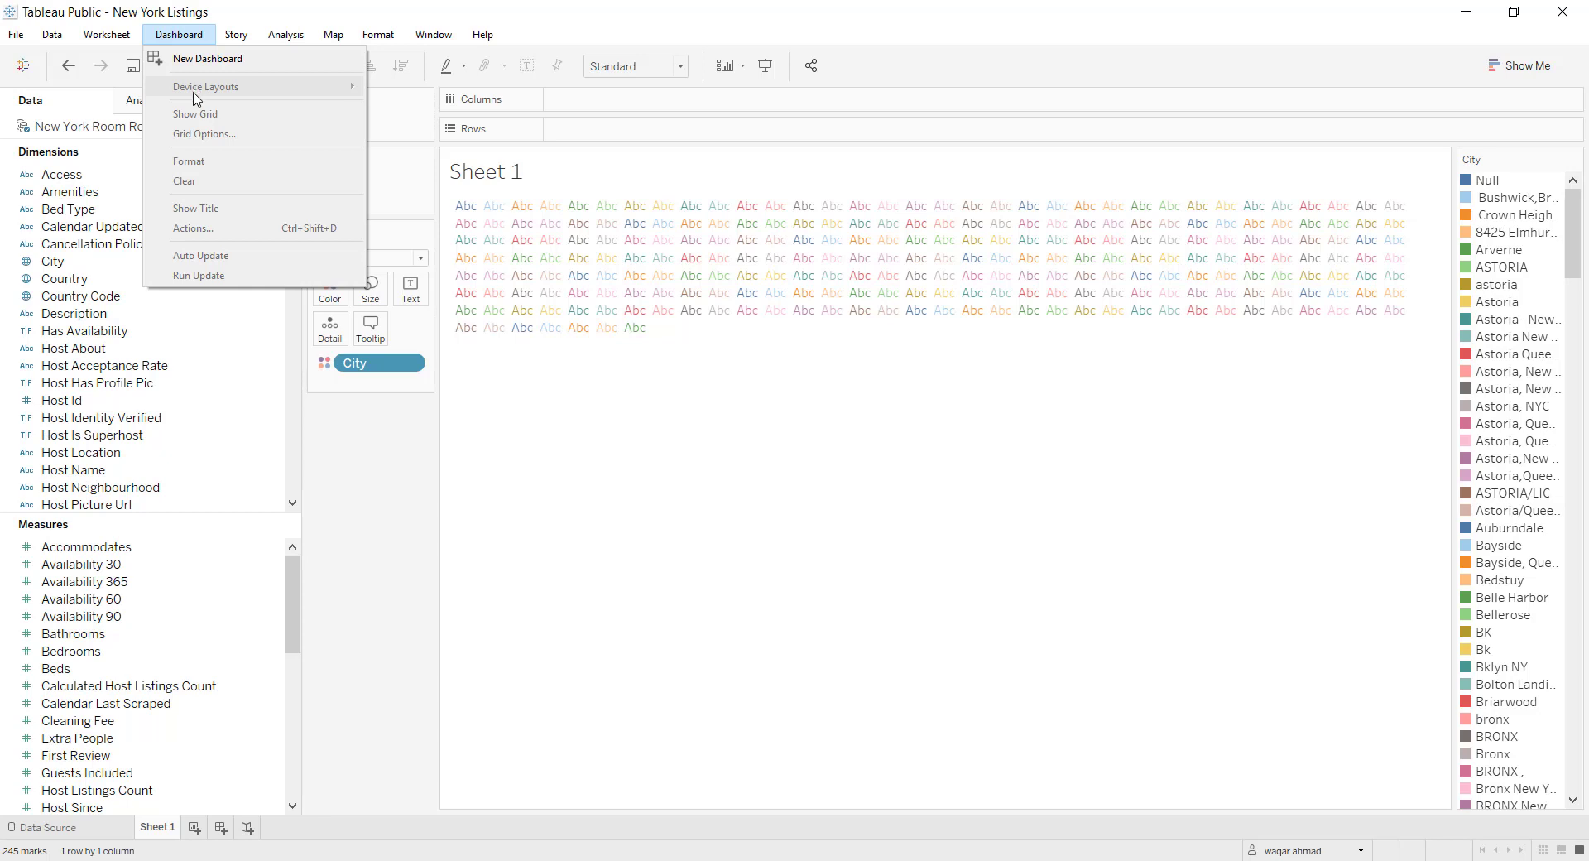
pyautogui.moveTo(234, 37)
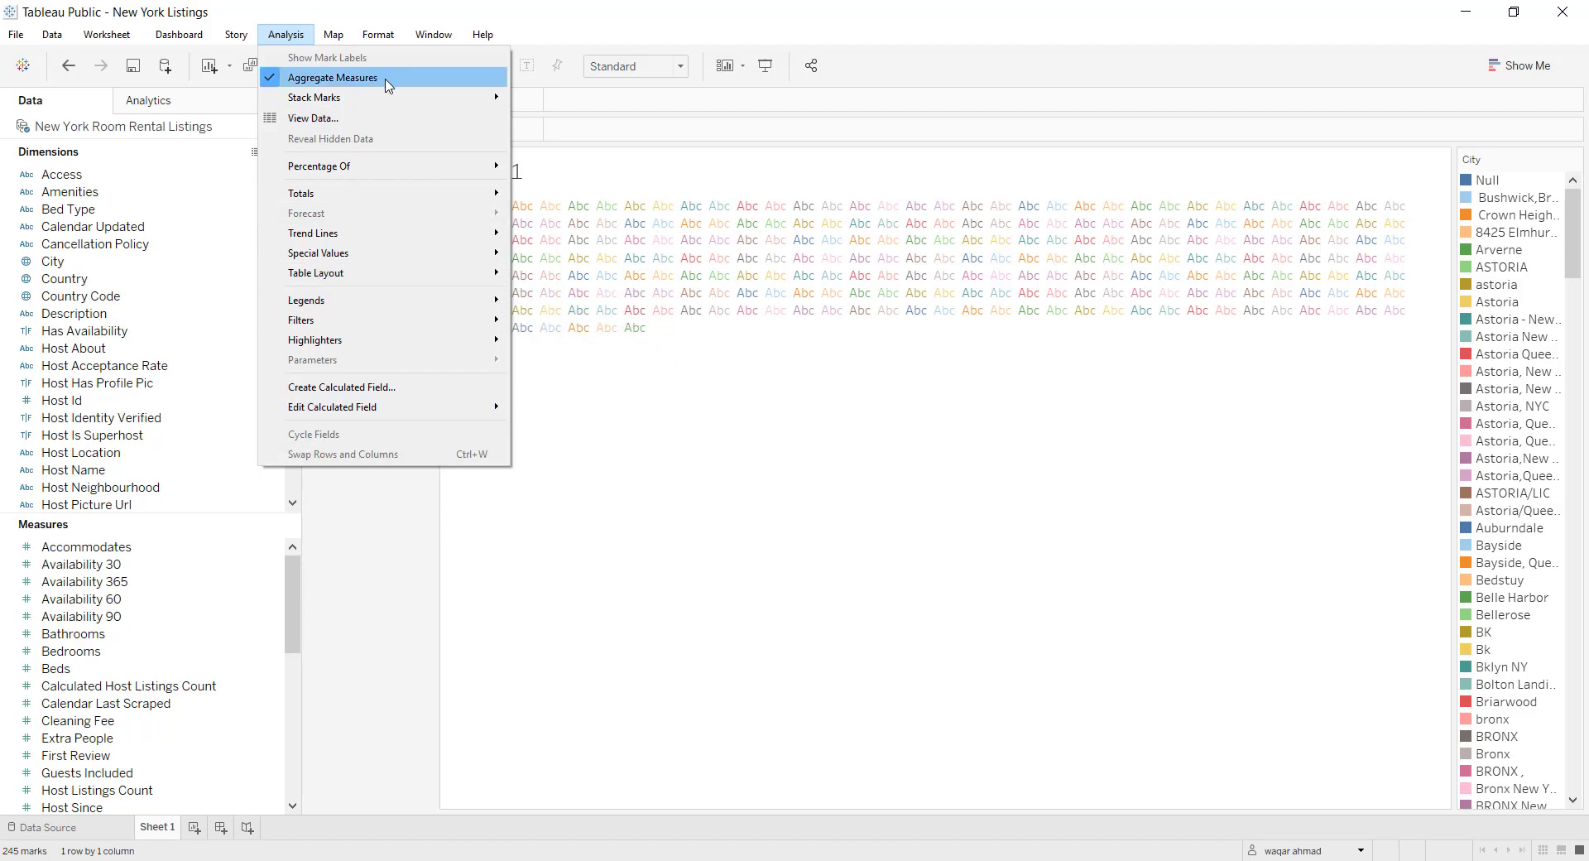
pyautogui.moveTo(330, 37)
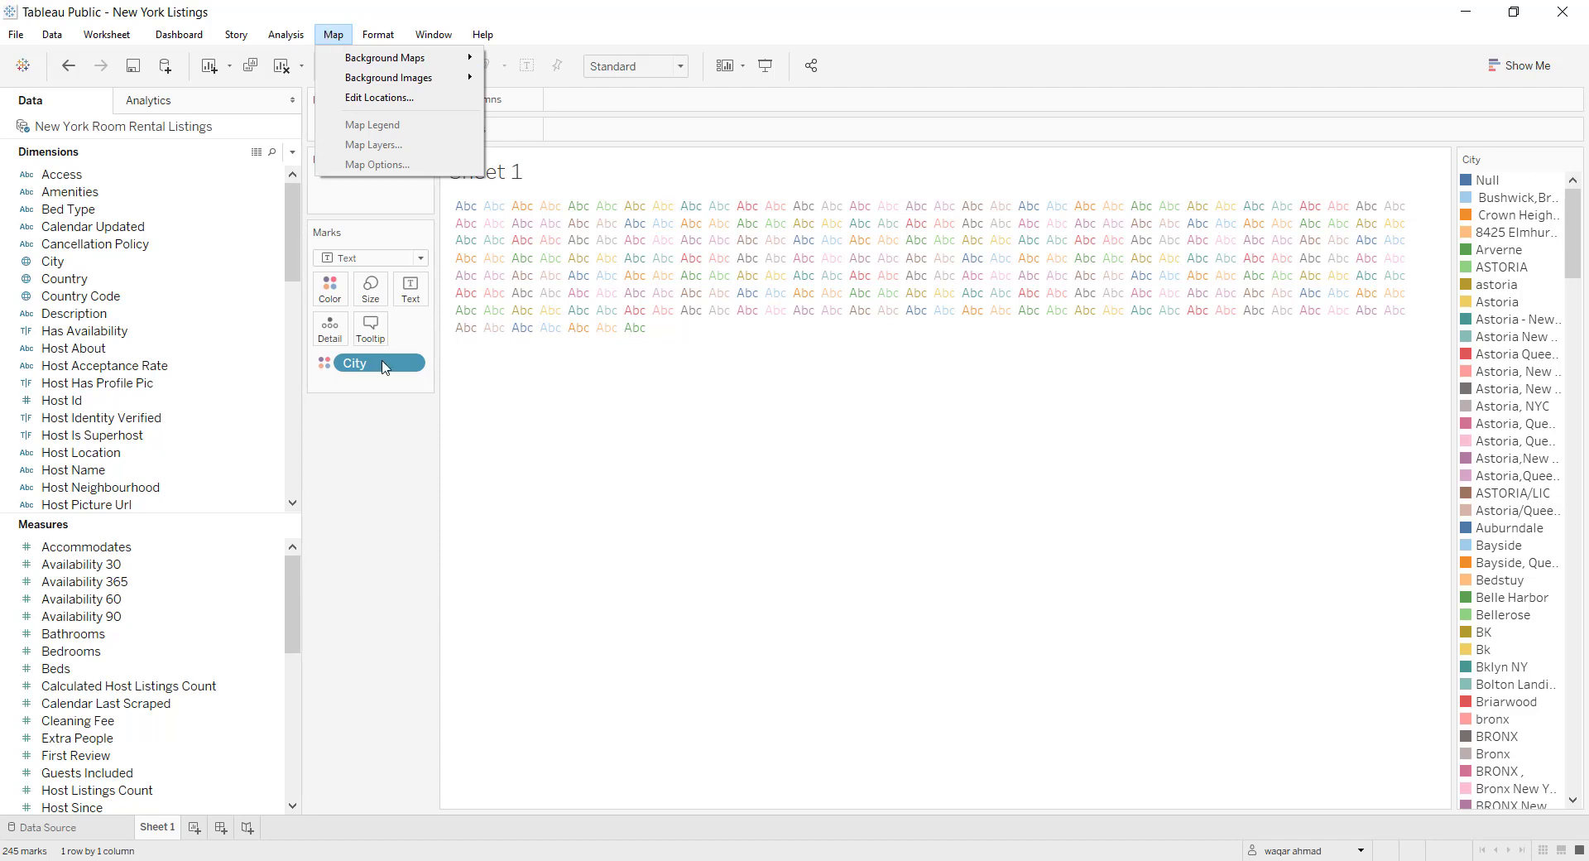
# Replace the coloured City marks with a map of City, and assign City to Text as the location labels
pyautogui.moveTo(380, 364); pyautogui.dragTo(370, 444)
pyautogui.moveTo(147, 263); pyautogui.dragTo(907, 409)
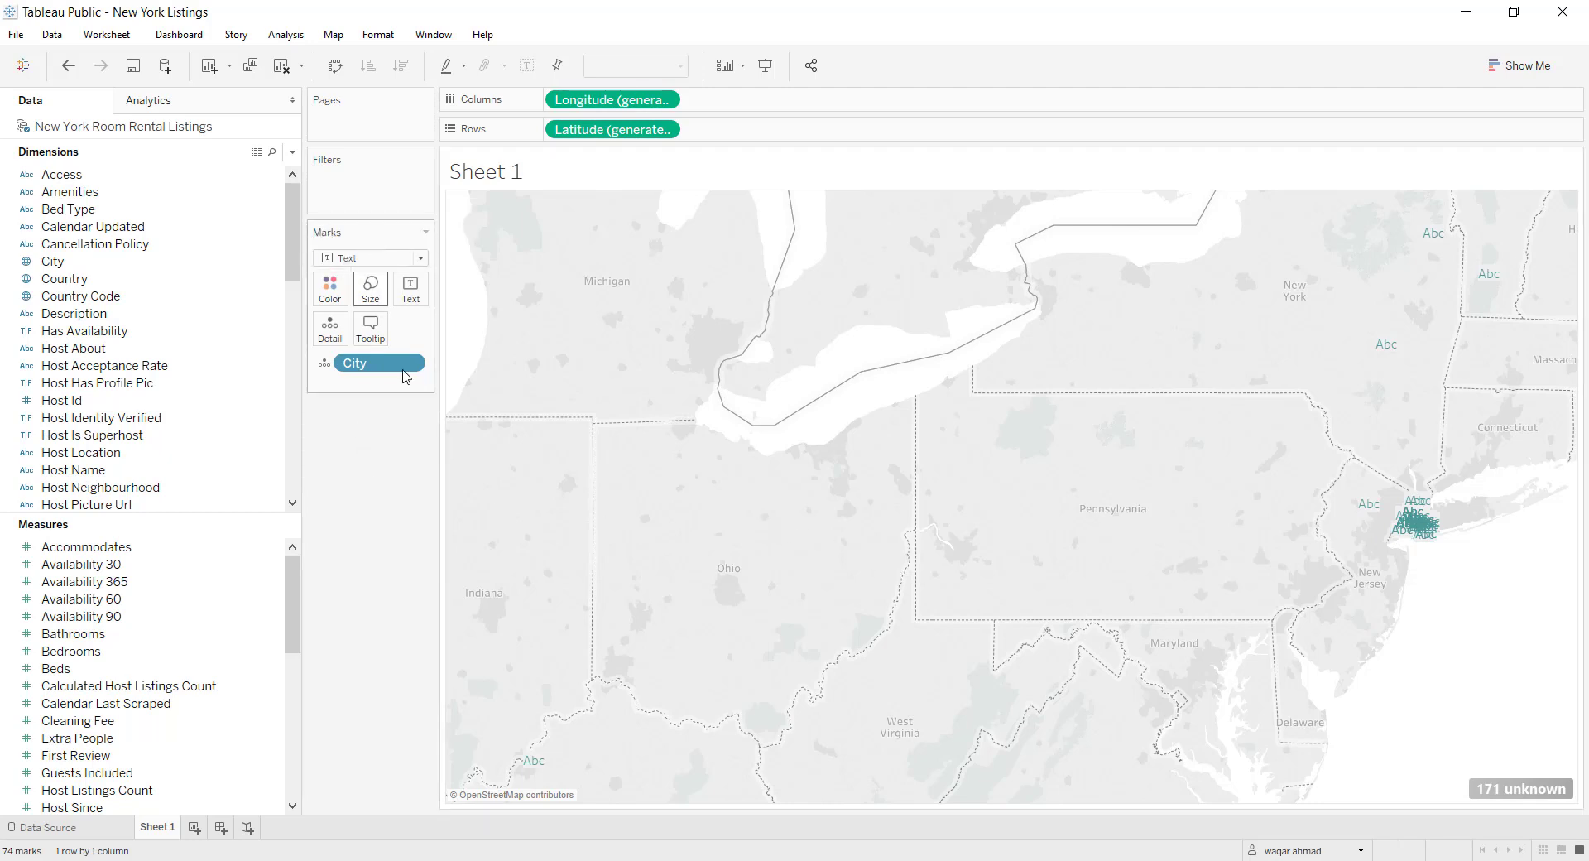
pyautogui.moveTo(374, 364); pyautogui.dragTo(383, 517)
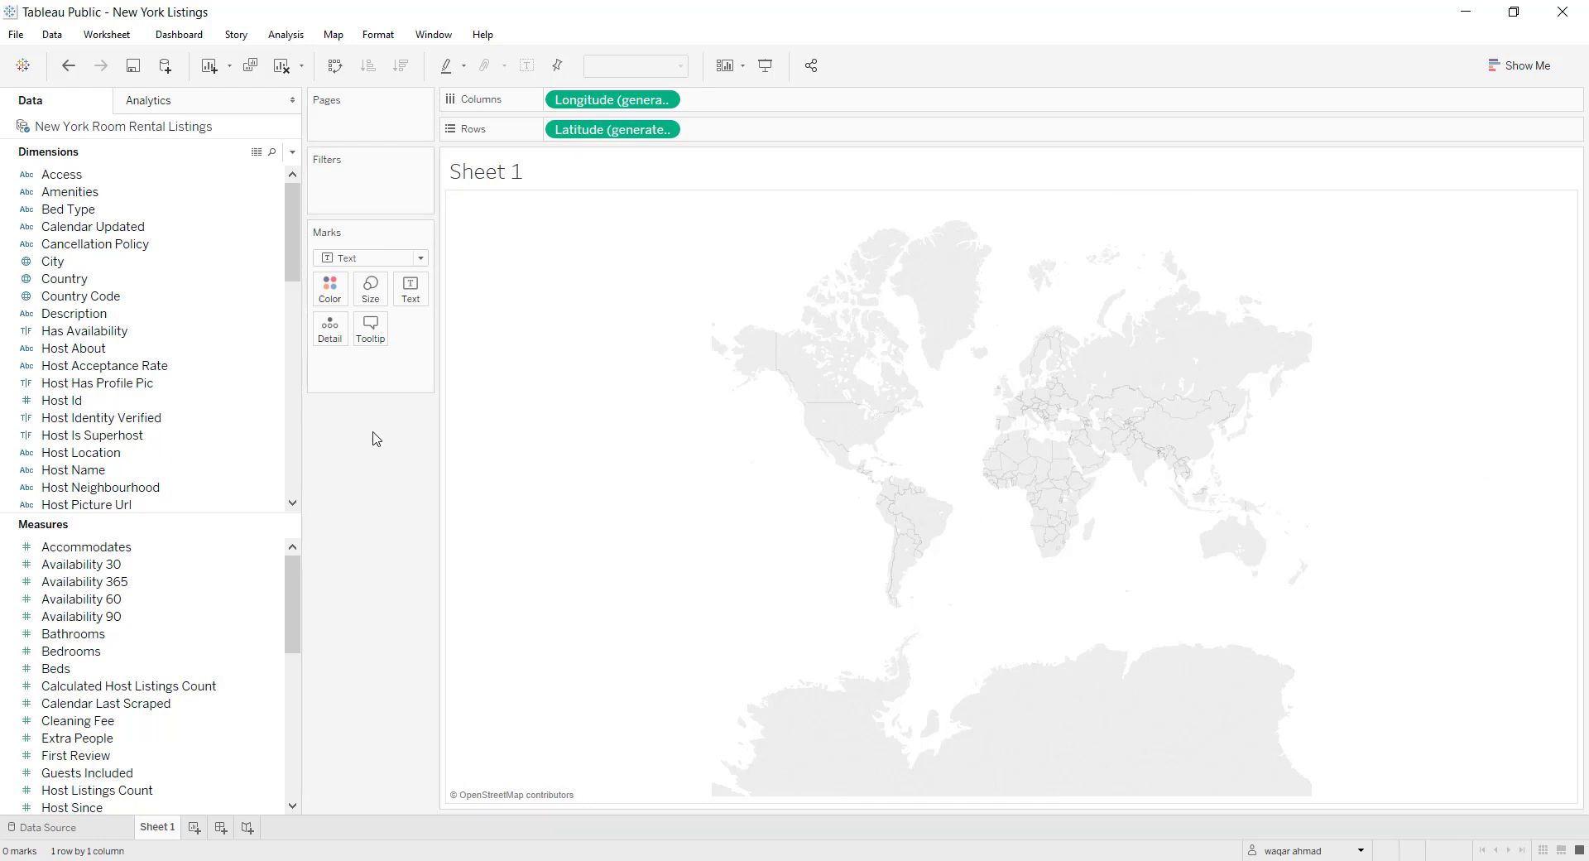
pyautogui.click(85, 263)
pyautogui.moveTo(85, 263); pyautogui.dragTo(423, 303)
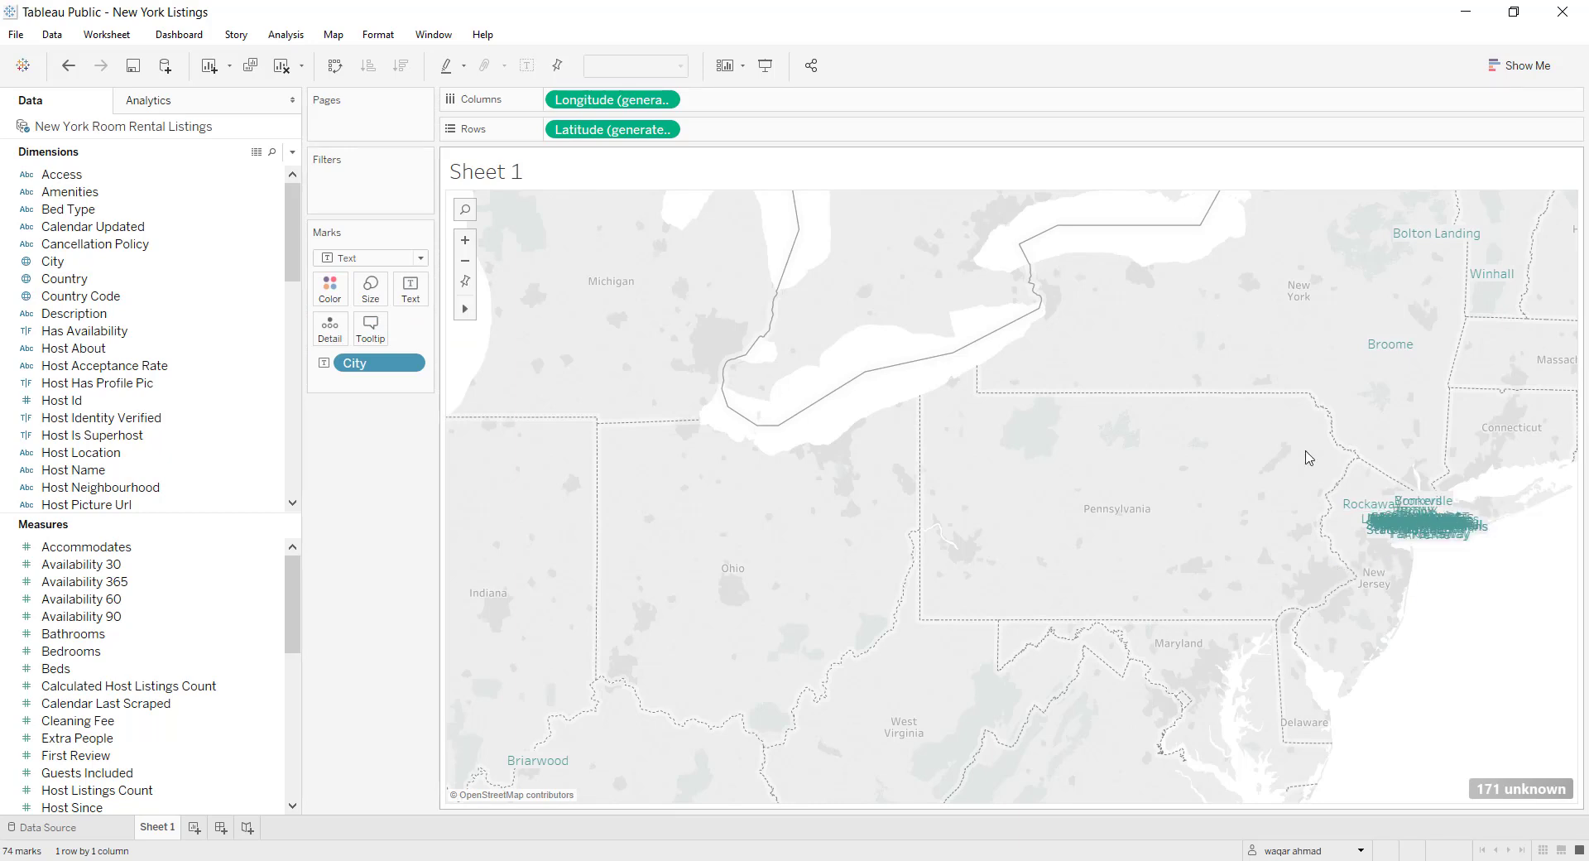
# Examine the cluster of city labels around New York, closing in on the Arverne and Far Rockaway area
pyautogui.moveTo(1303, 448); pyautogui.dragTo(1518, 600)
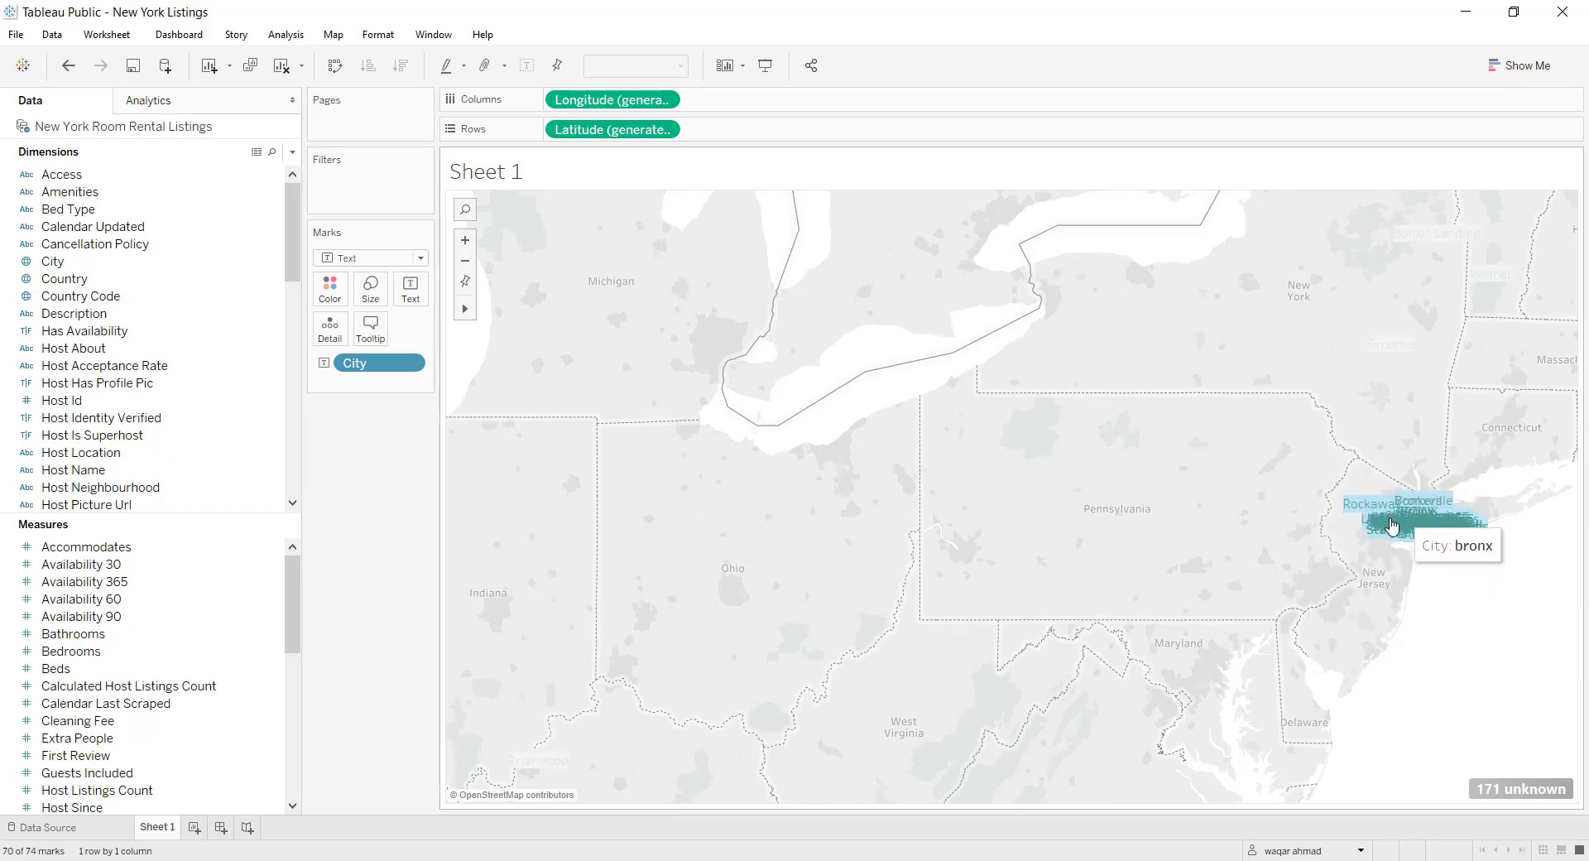
pyautogui.click(1412, 519)
pyautogui.click(1515, 560)
pyautogui.scroll(4, 1506, 575)
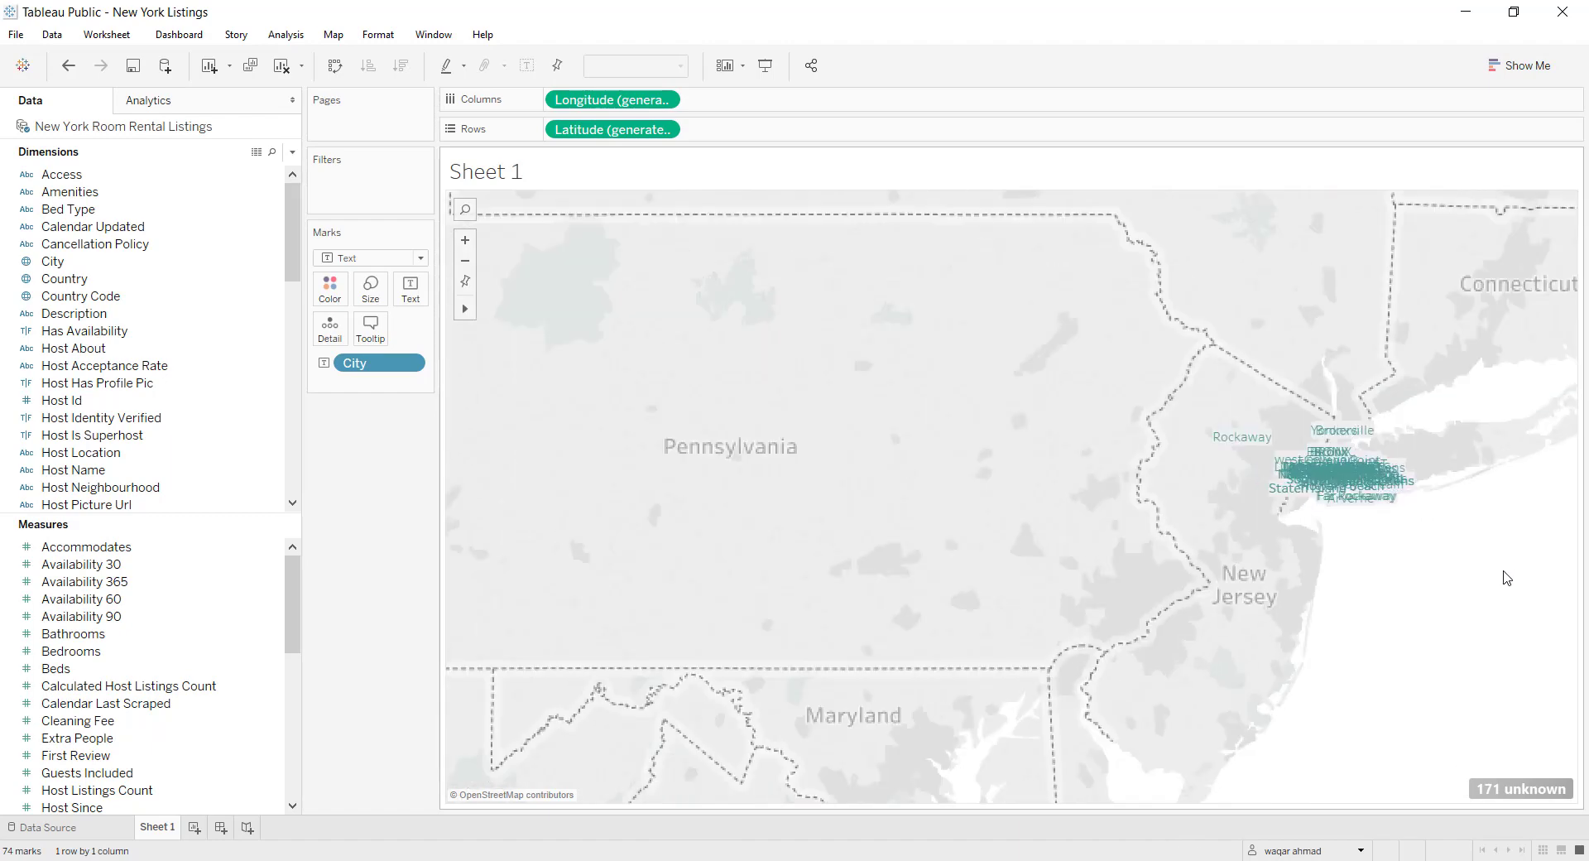
pyautogui.scroll(2, 1366, 464)
pyautogui.scroll(4, 1474, 364)
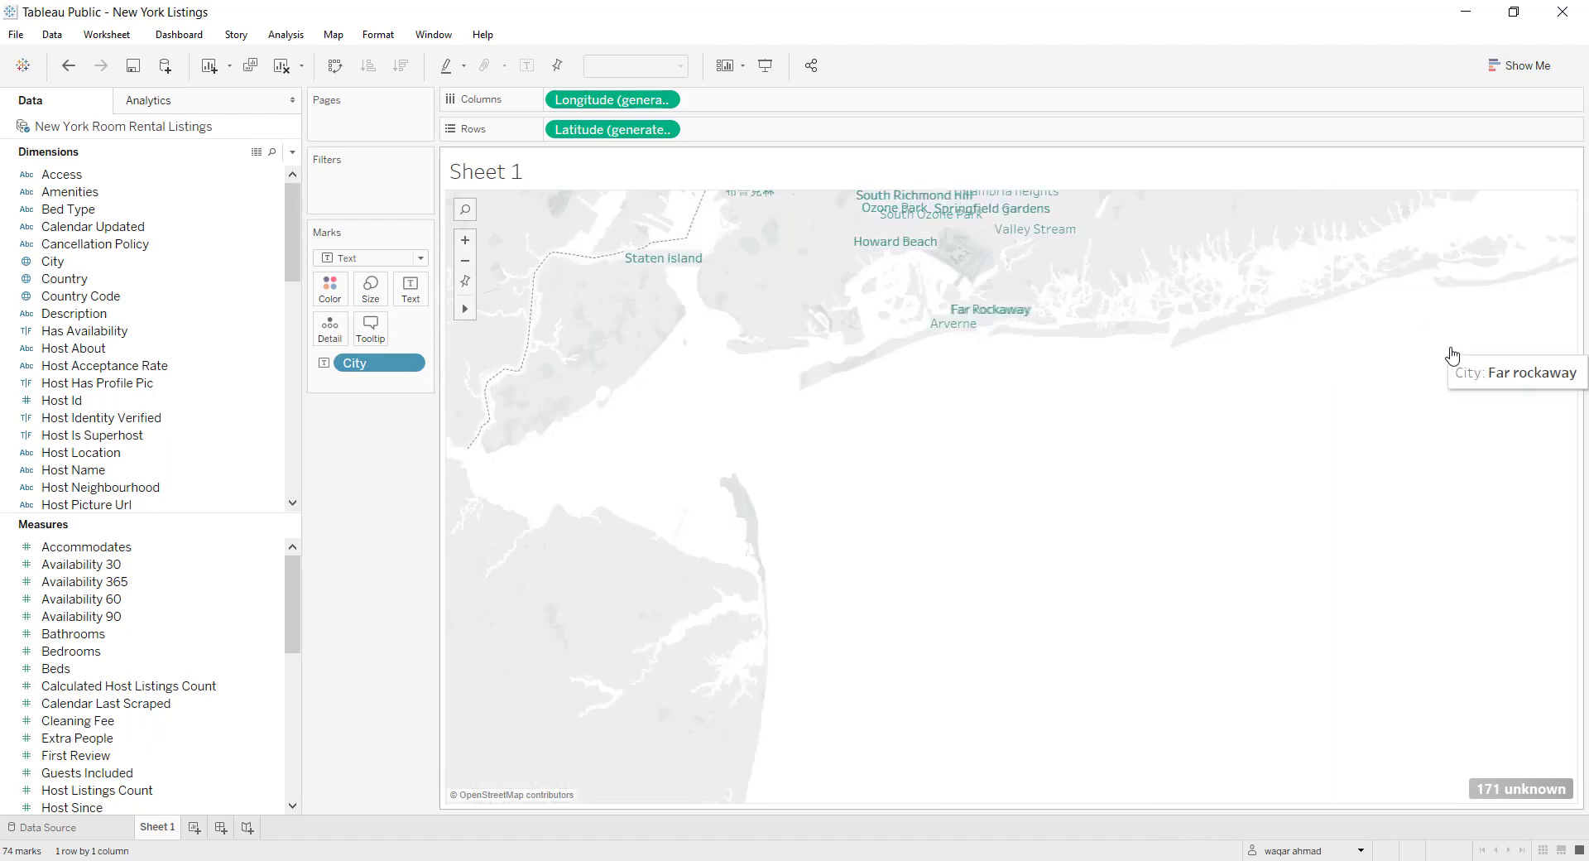
pyautogui.moveTo(997, 394); pyautogui.dragTo(1046, 465)
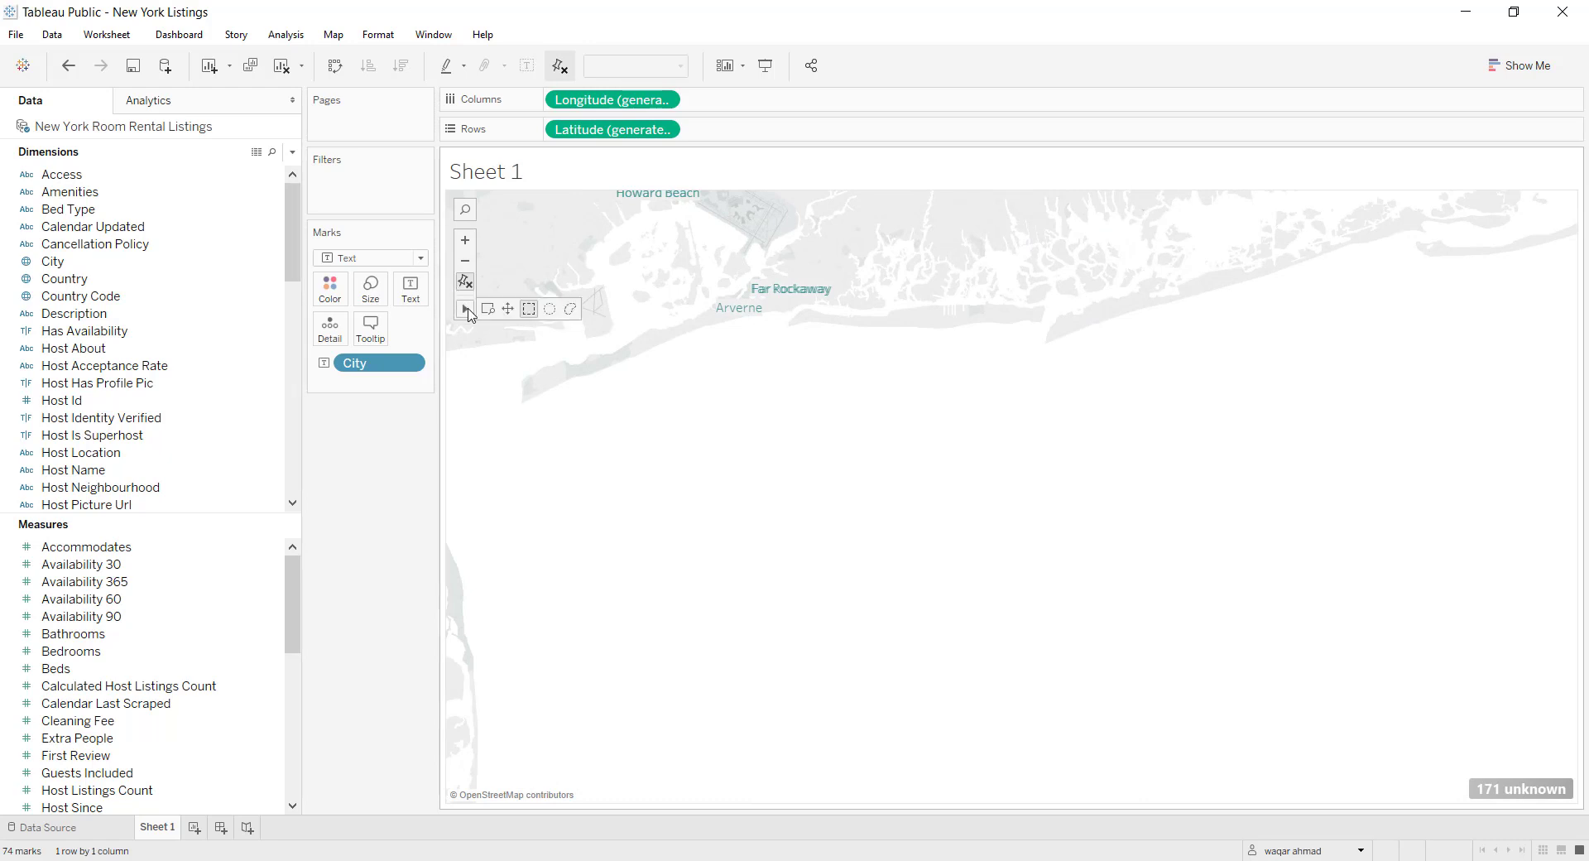
pyautogui.click(488, 311)
pyautogui.moveTo(657, 277); pyautogui.dragTo(920, 398)
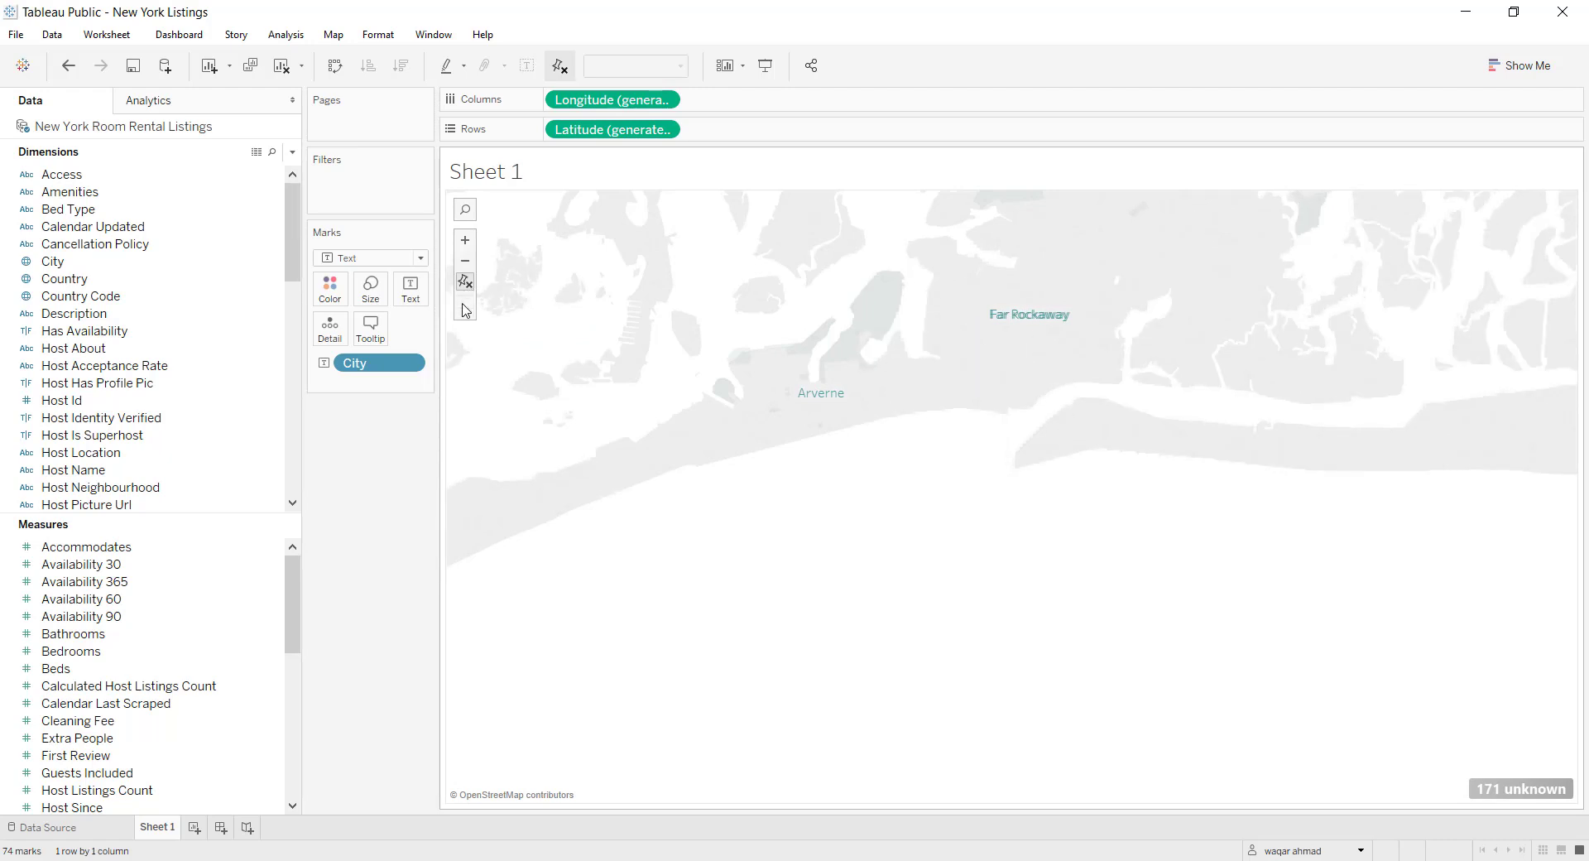
# Pan the map from Far Rockaway past Howard Beach to examine the city labels around Queens and Kew Gardens
pyautogui.moveTo(466, 310)
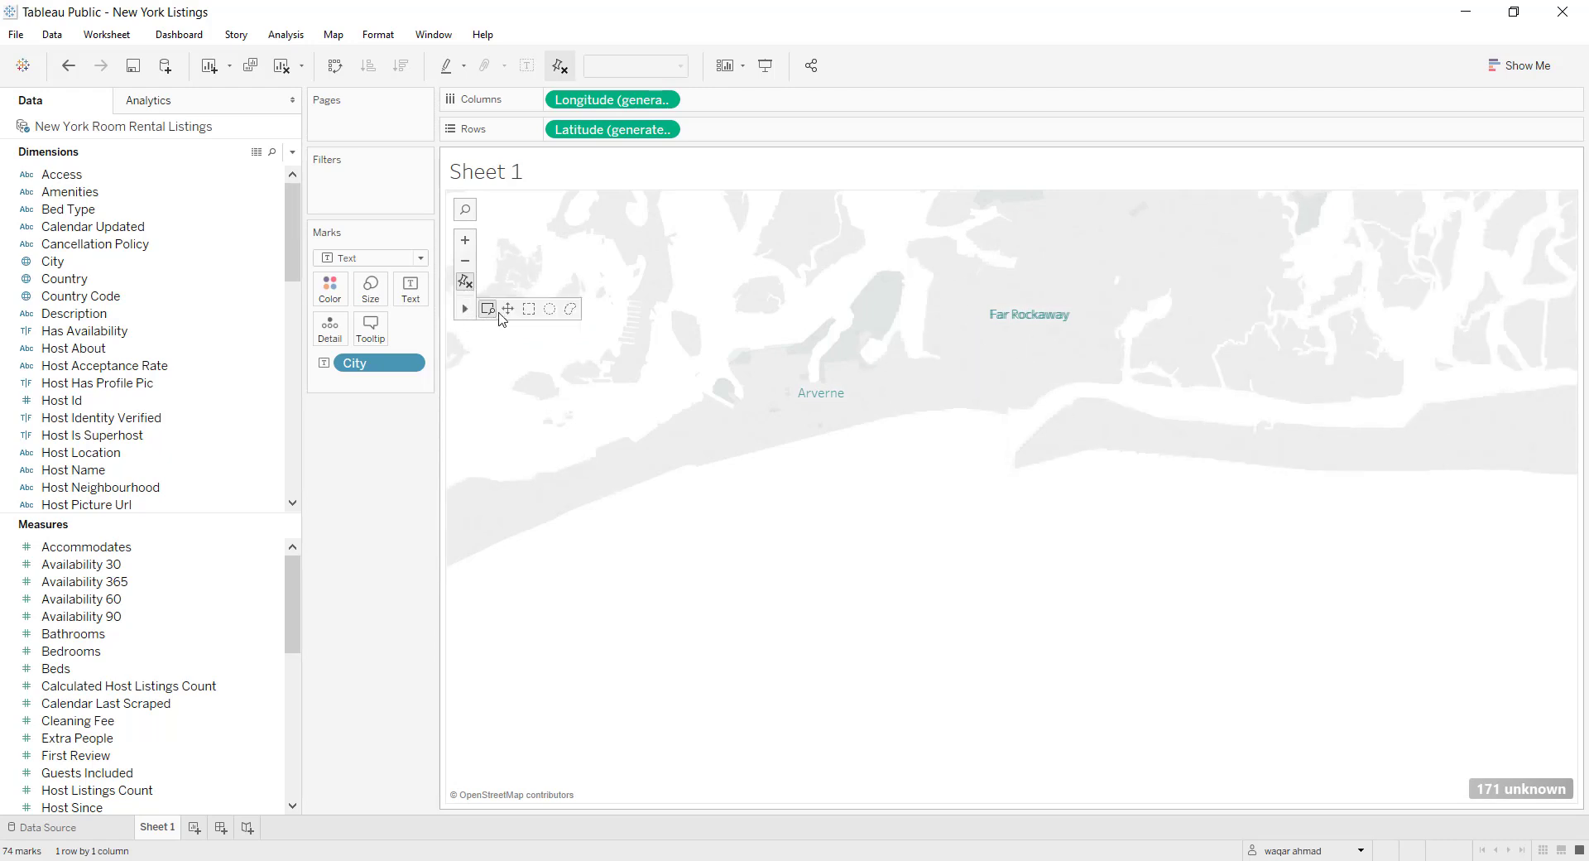
pyautogui.click(508, 309)
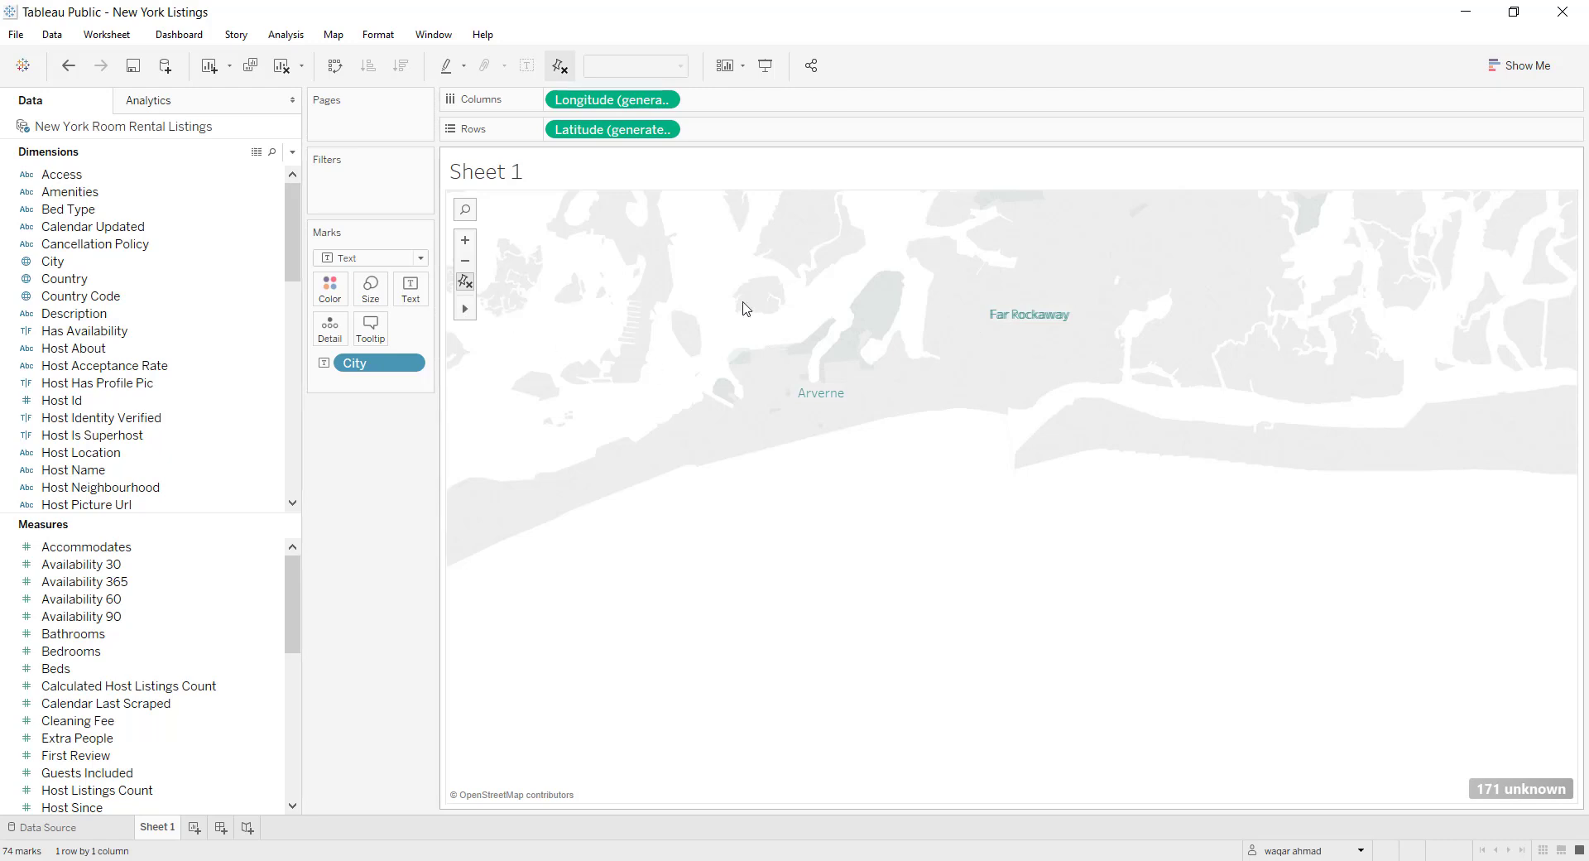
pyautogui.moveTo(759, 261); pyautogui.dragTo(926, 577)
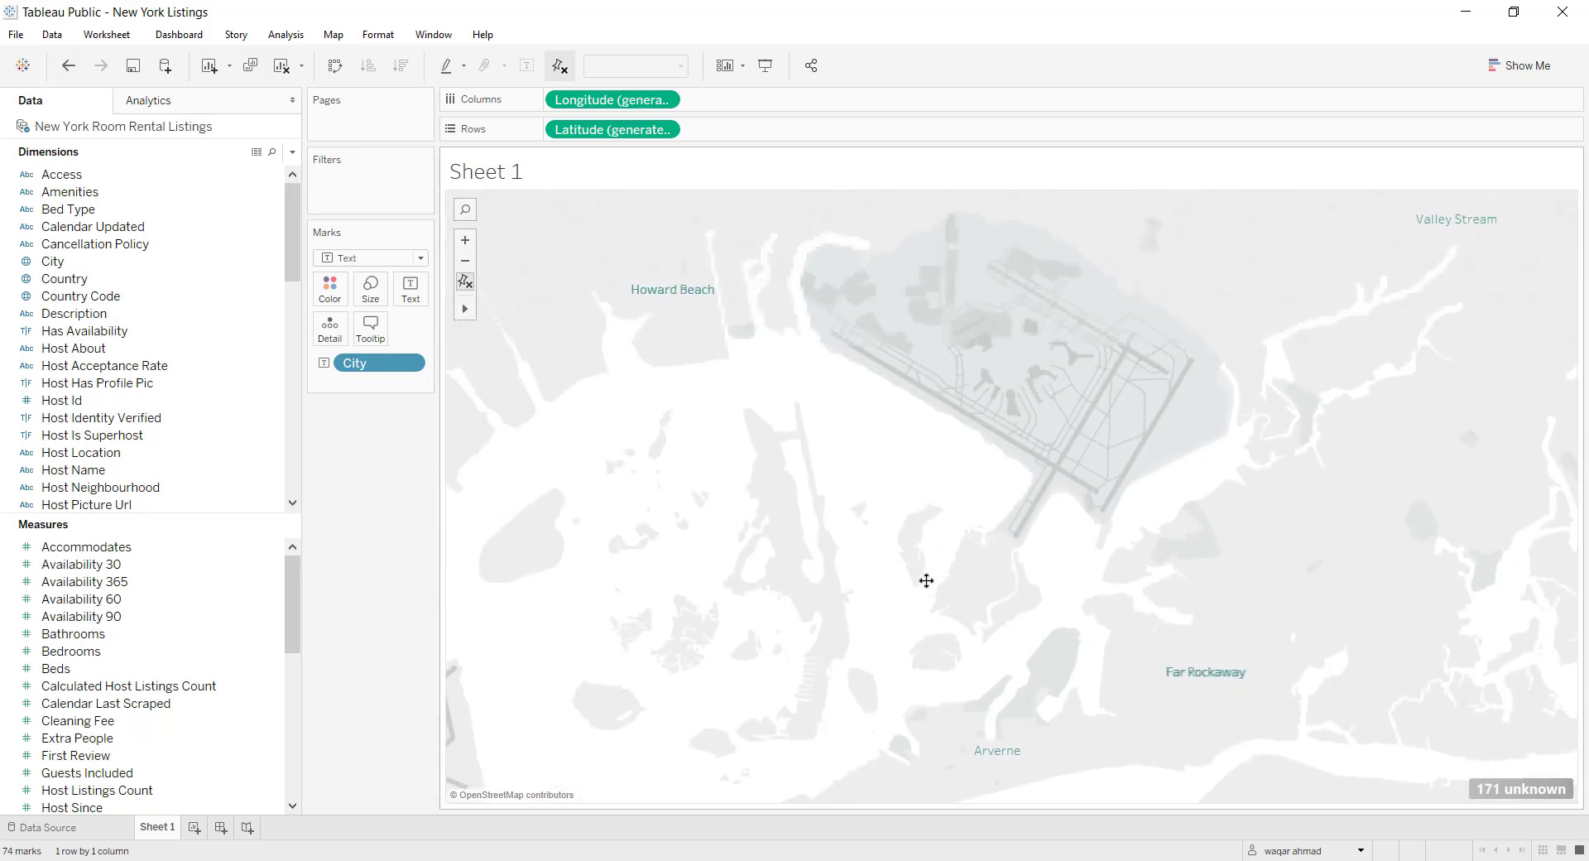
pyautogui.moveTo(741, 360); pyautogui.dragTo(1052, 518)
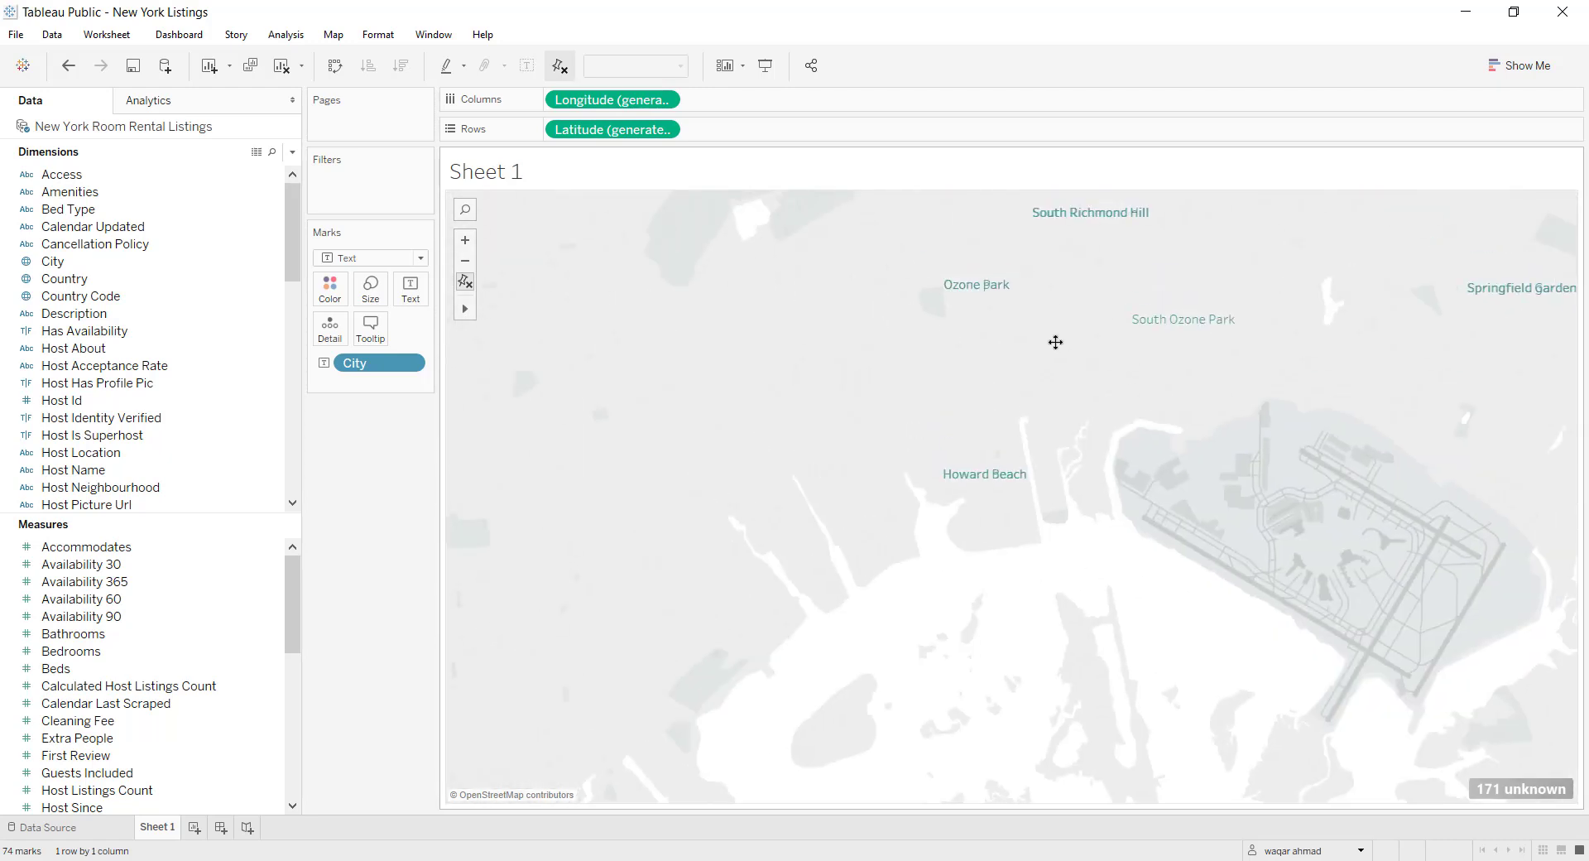
pyautogui.moveTo(1054, 340); pyautogui.dragTo(1131, 383)
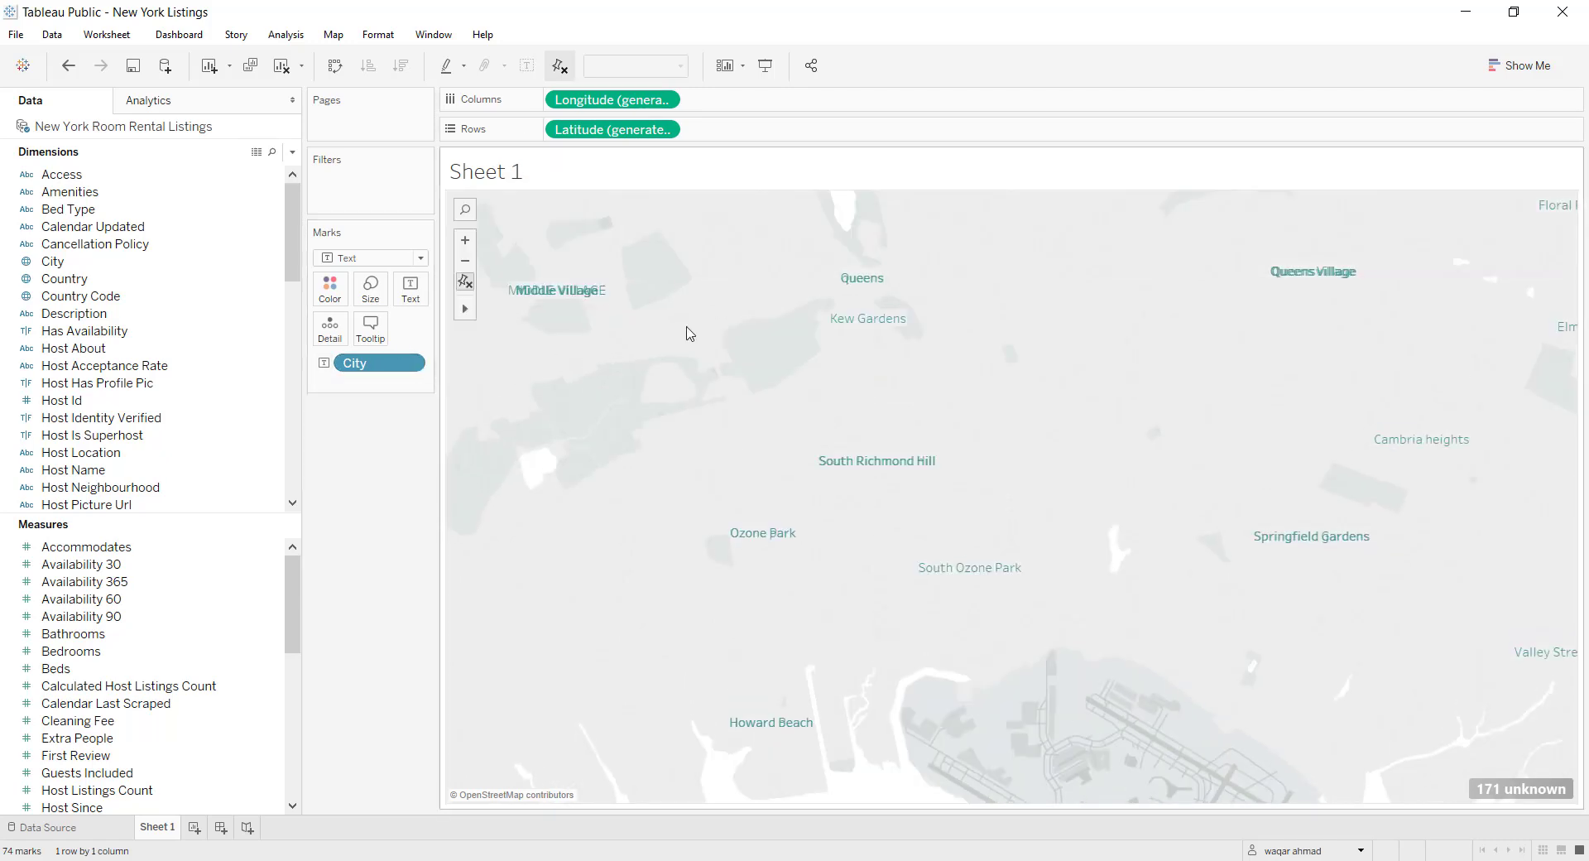
# Clear the labelled map by removing City and the generated Latitude and Longitude fields
pyautogui.moveTo(368, 364); pyautogui.dragTo(374, 493)
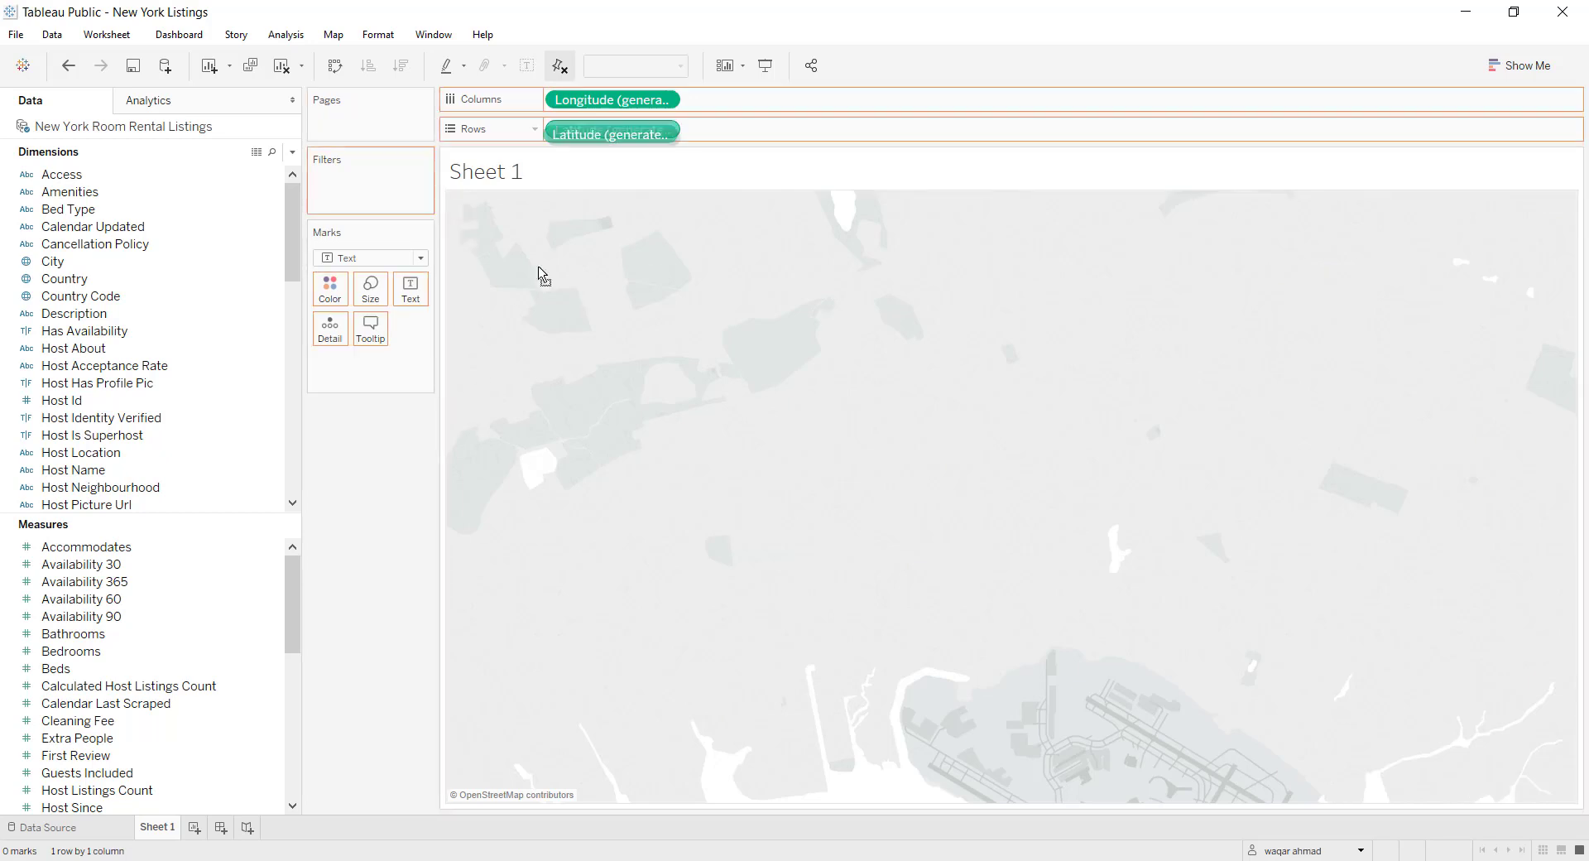
pyautogui.moveTo(613, 134); pyautogui.dragTo(384, 486)
pyautogui.moveTo(593, 103); pyautogui.dragTo(385, 473)
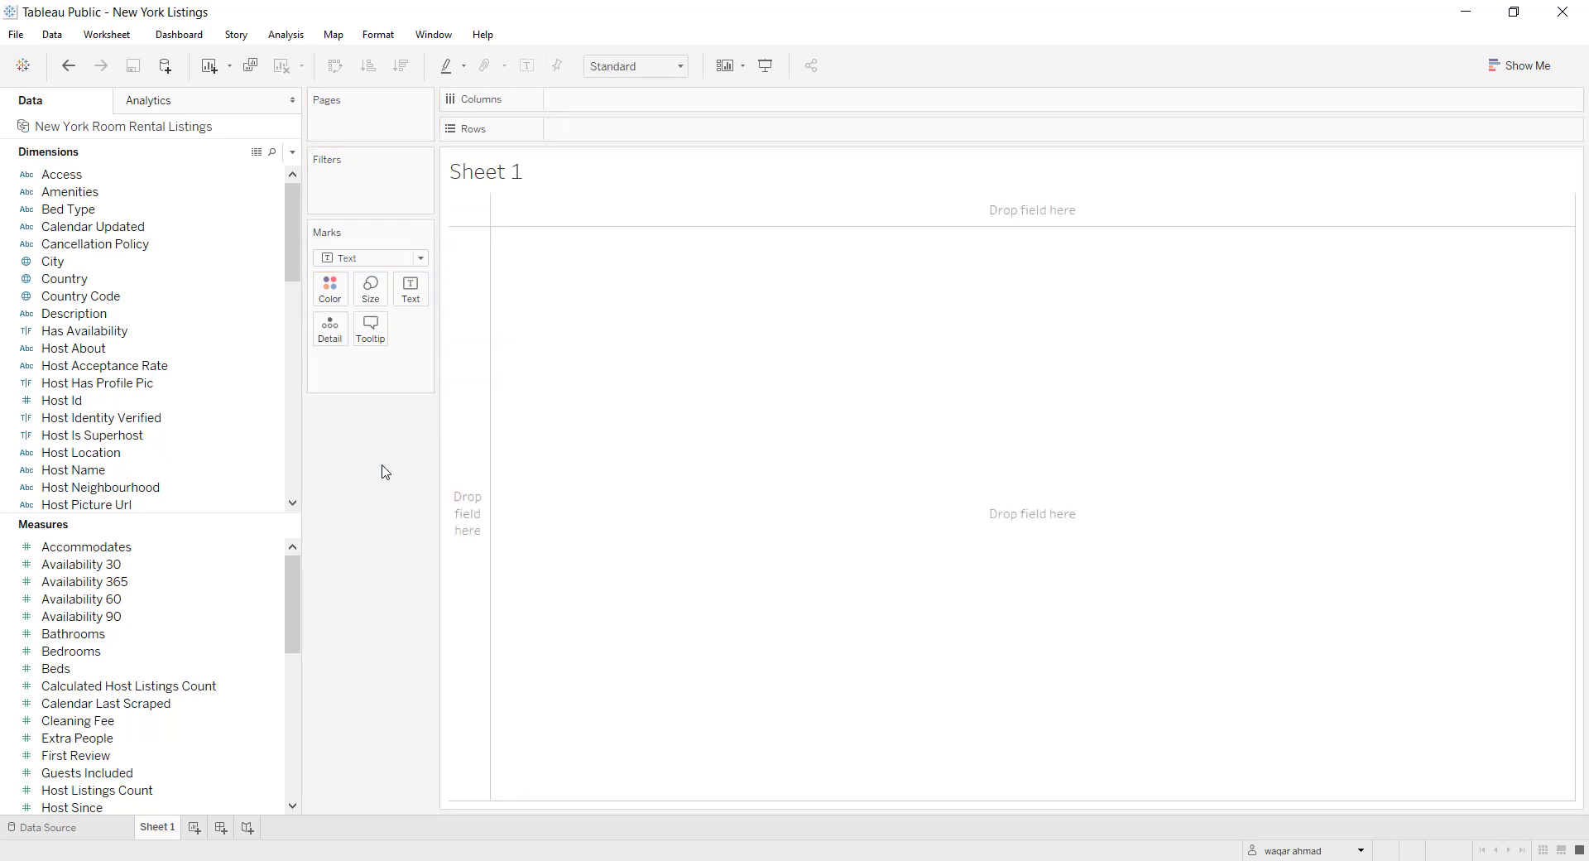
pyautogui.click(332, 33)
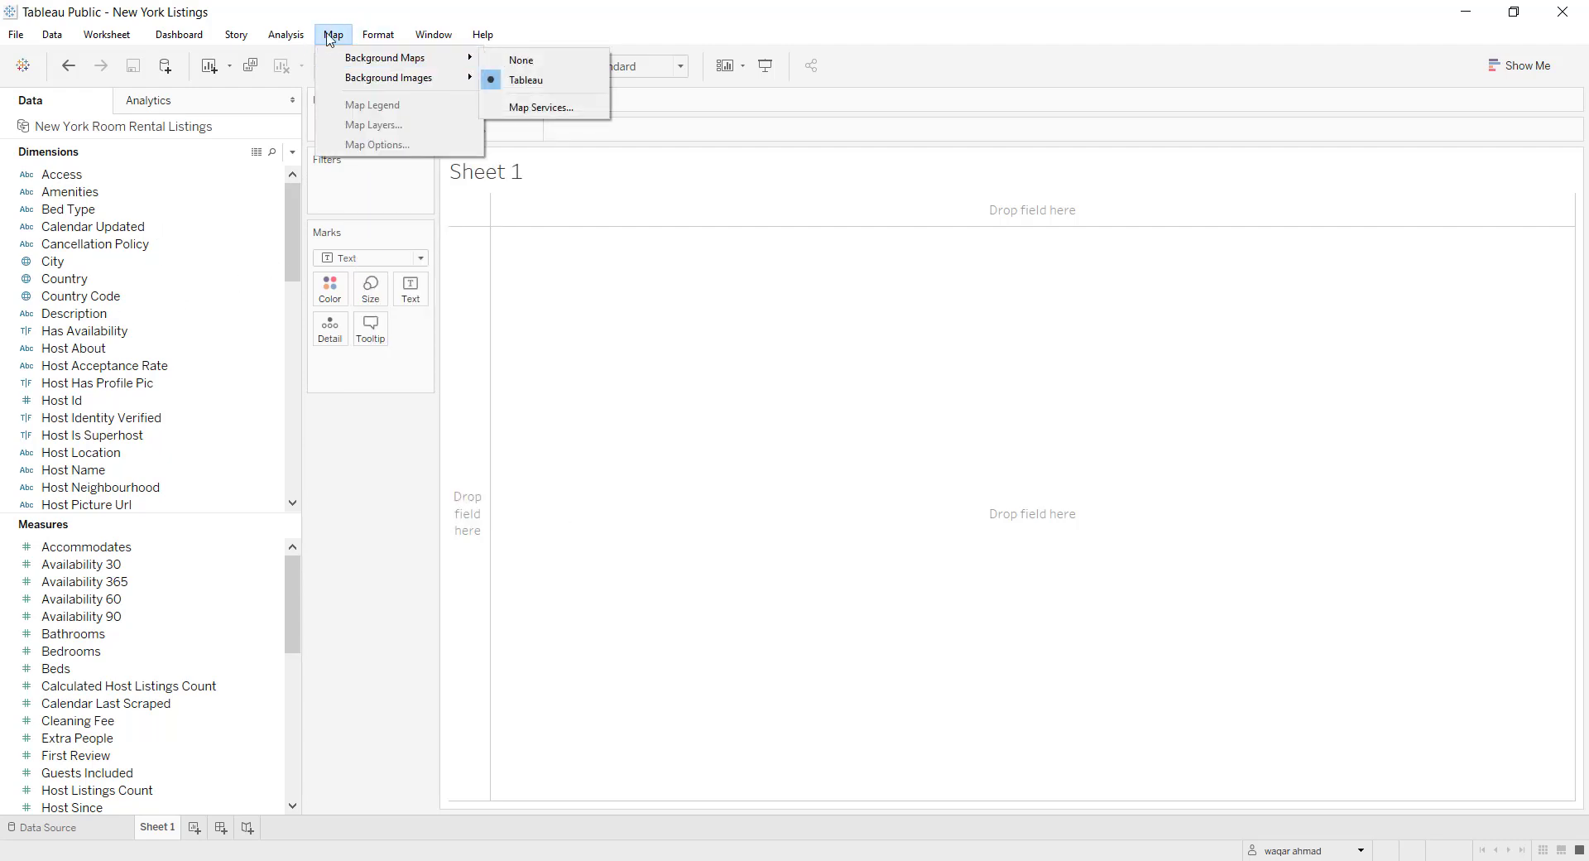
pyautogui.moveTo(394, 39)
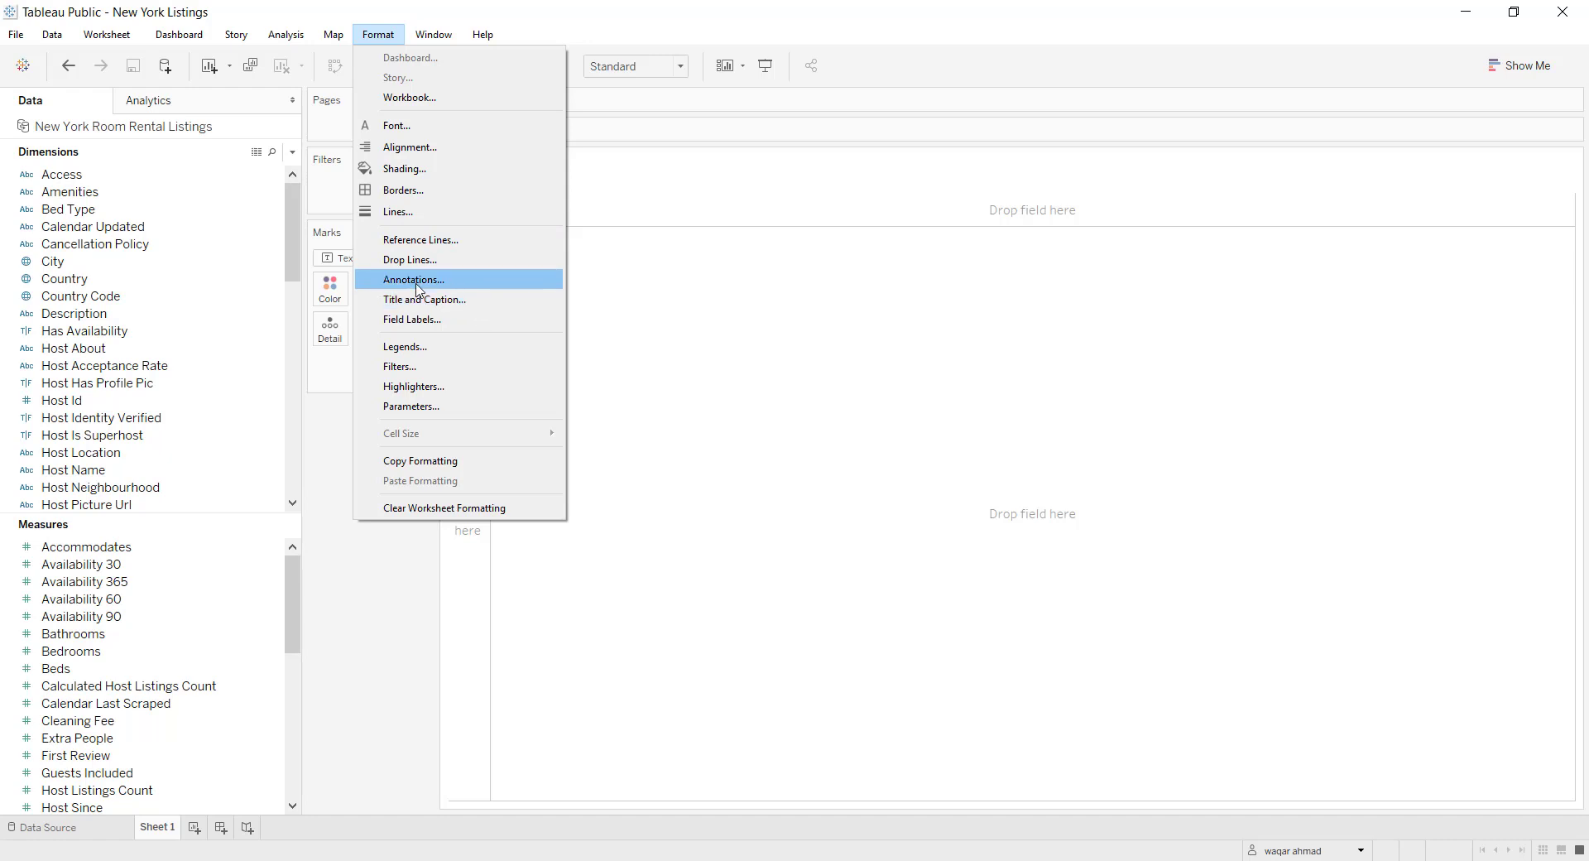
pyautogui.click(331, 515)
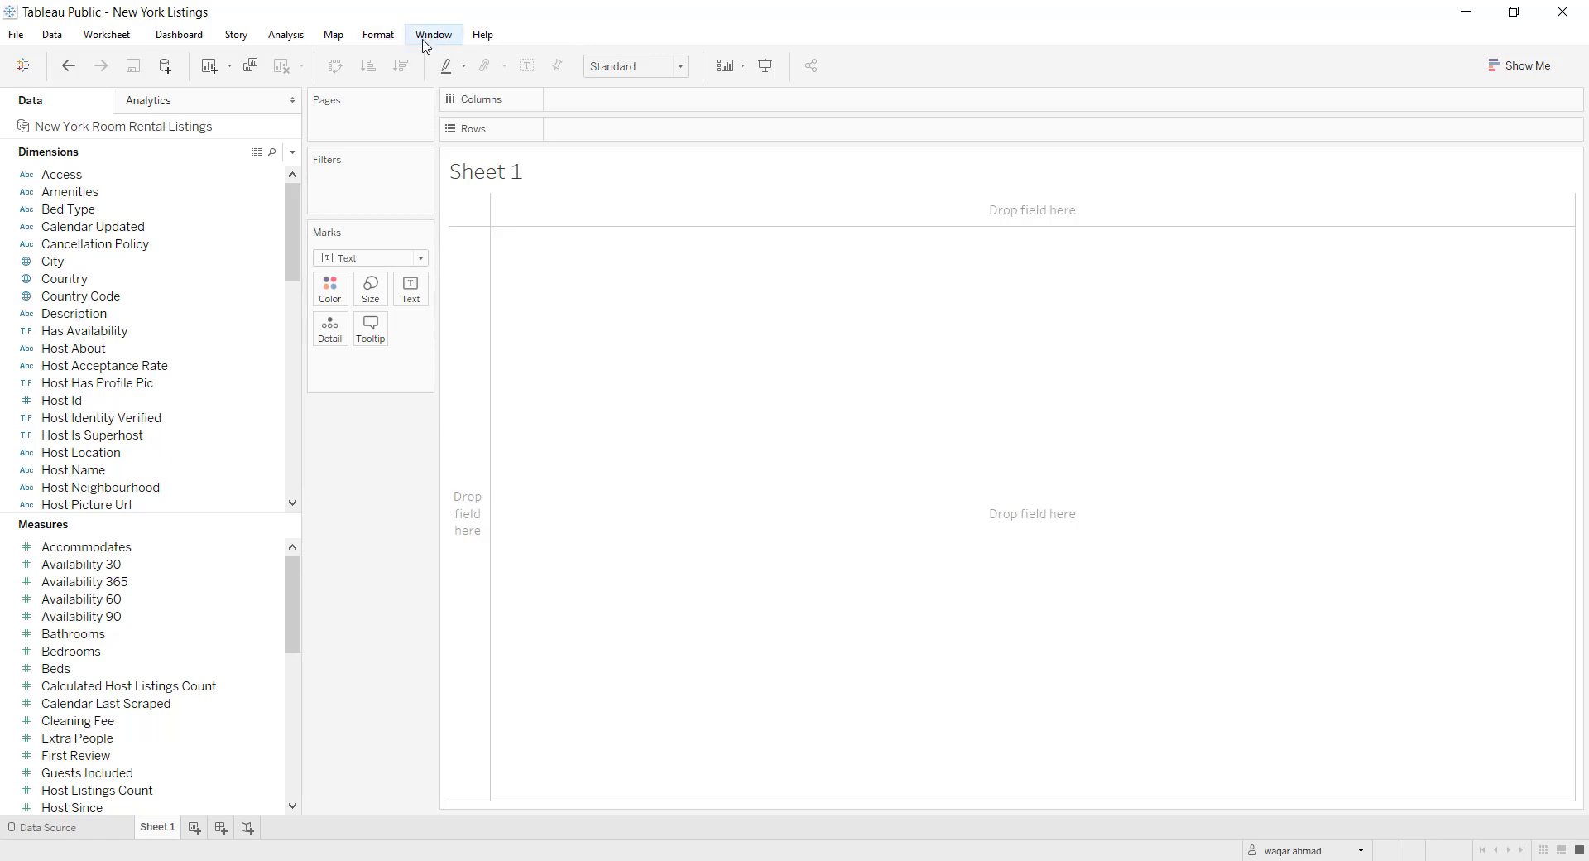
pyautogui.click(451, 43)
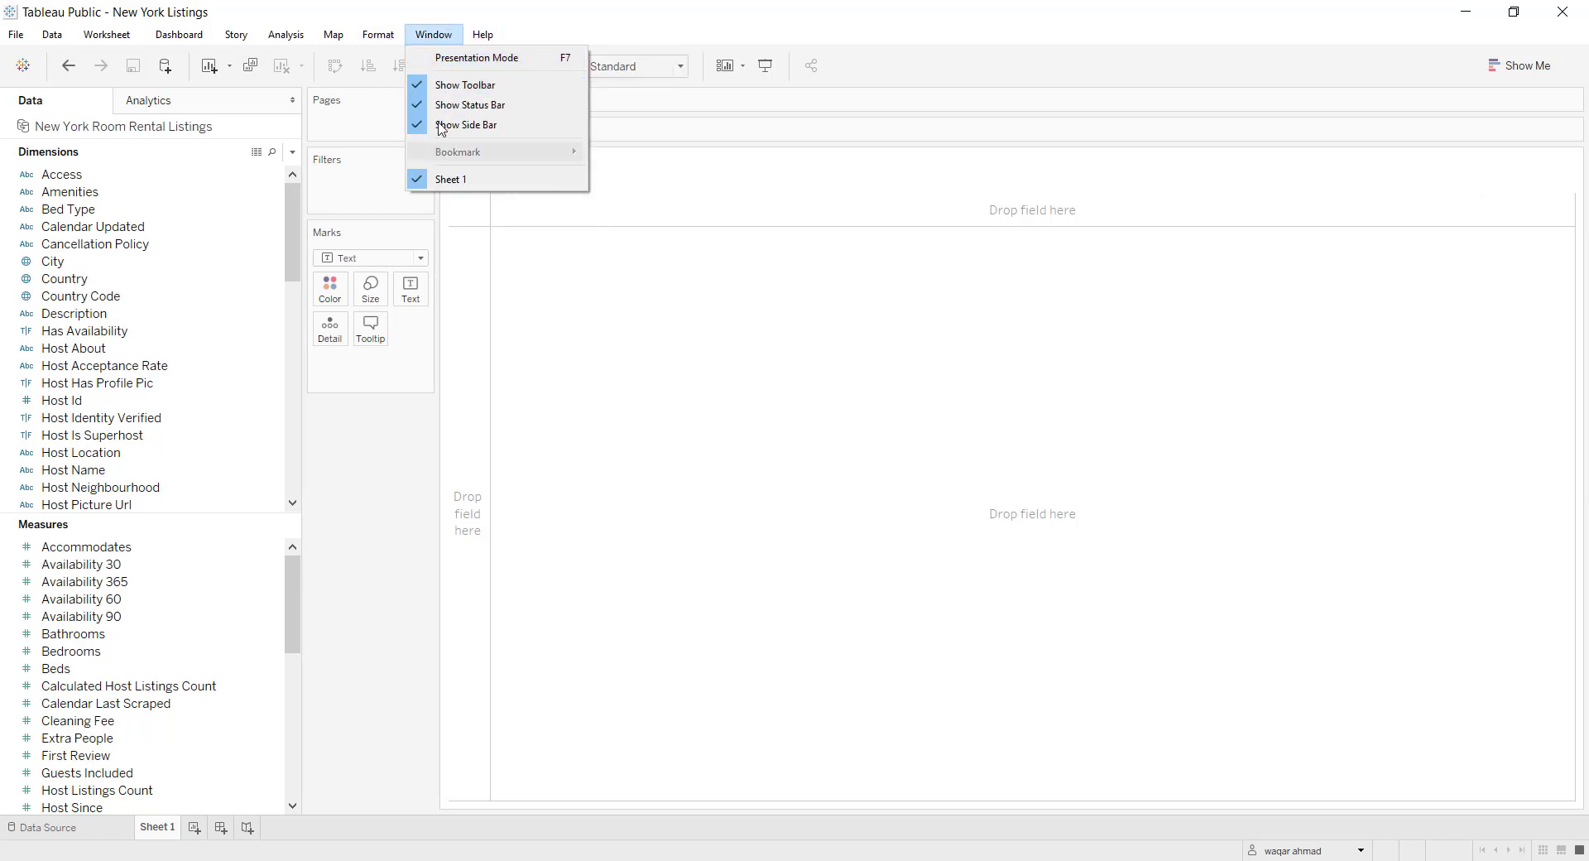
pyautogui.moveTo(493, 37)
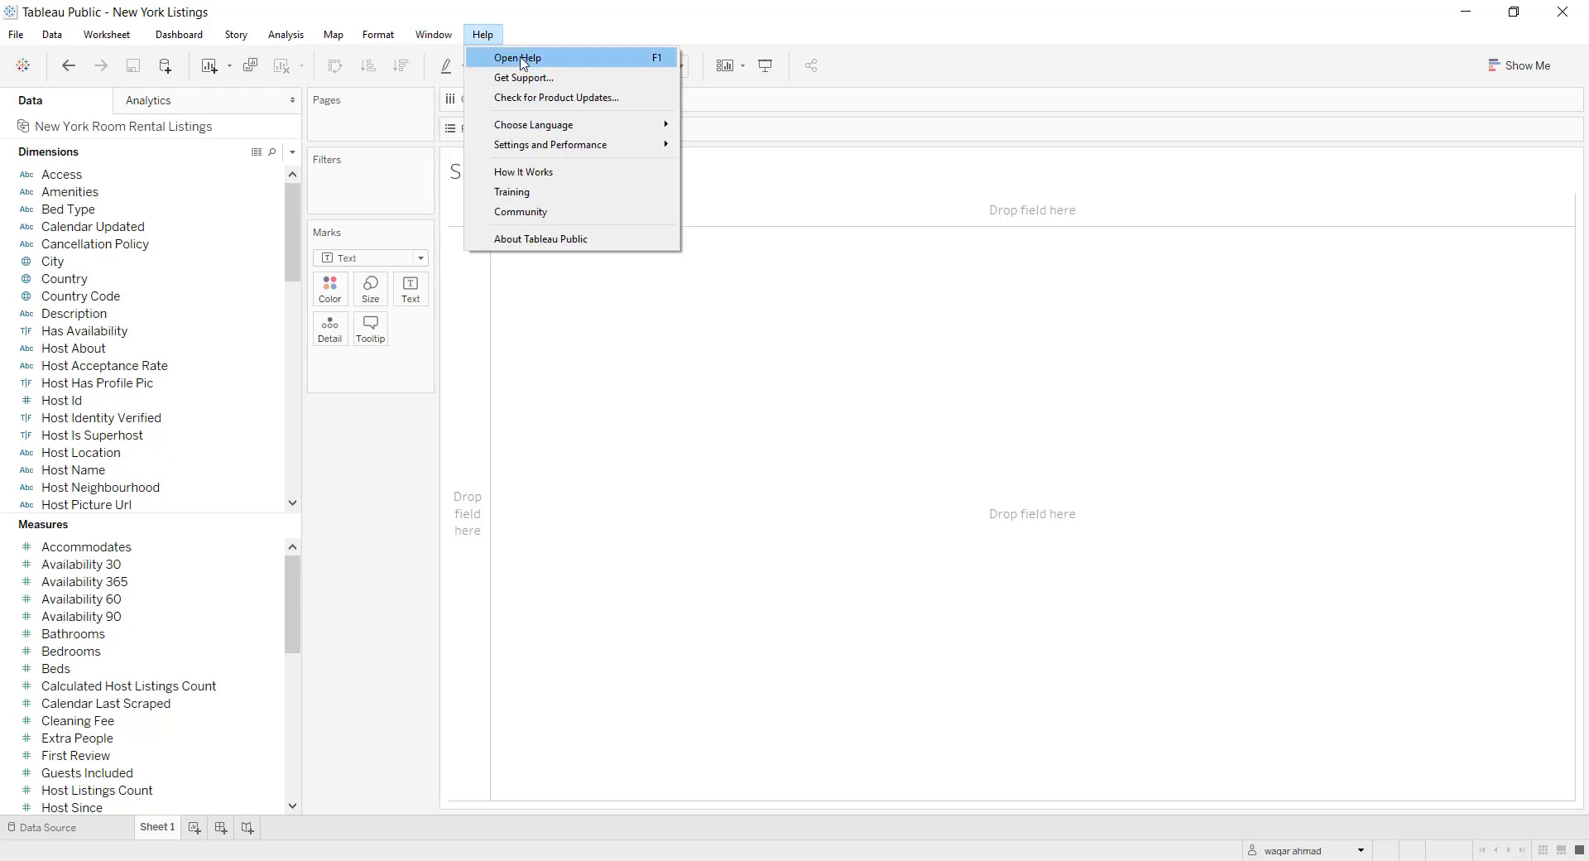
pyautogui.click(362, 534)
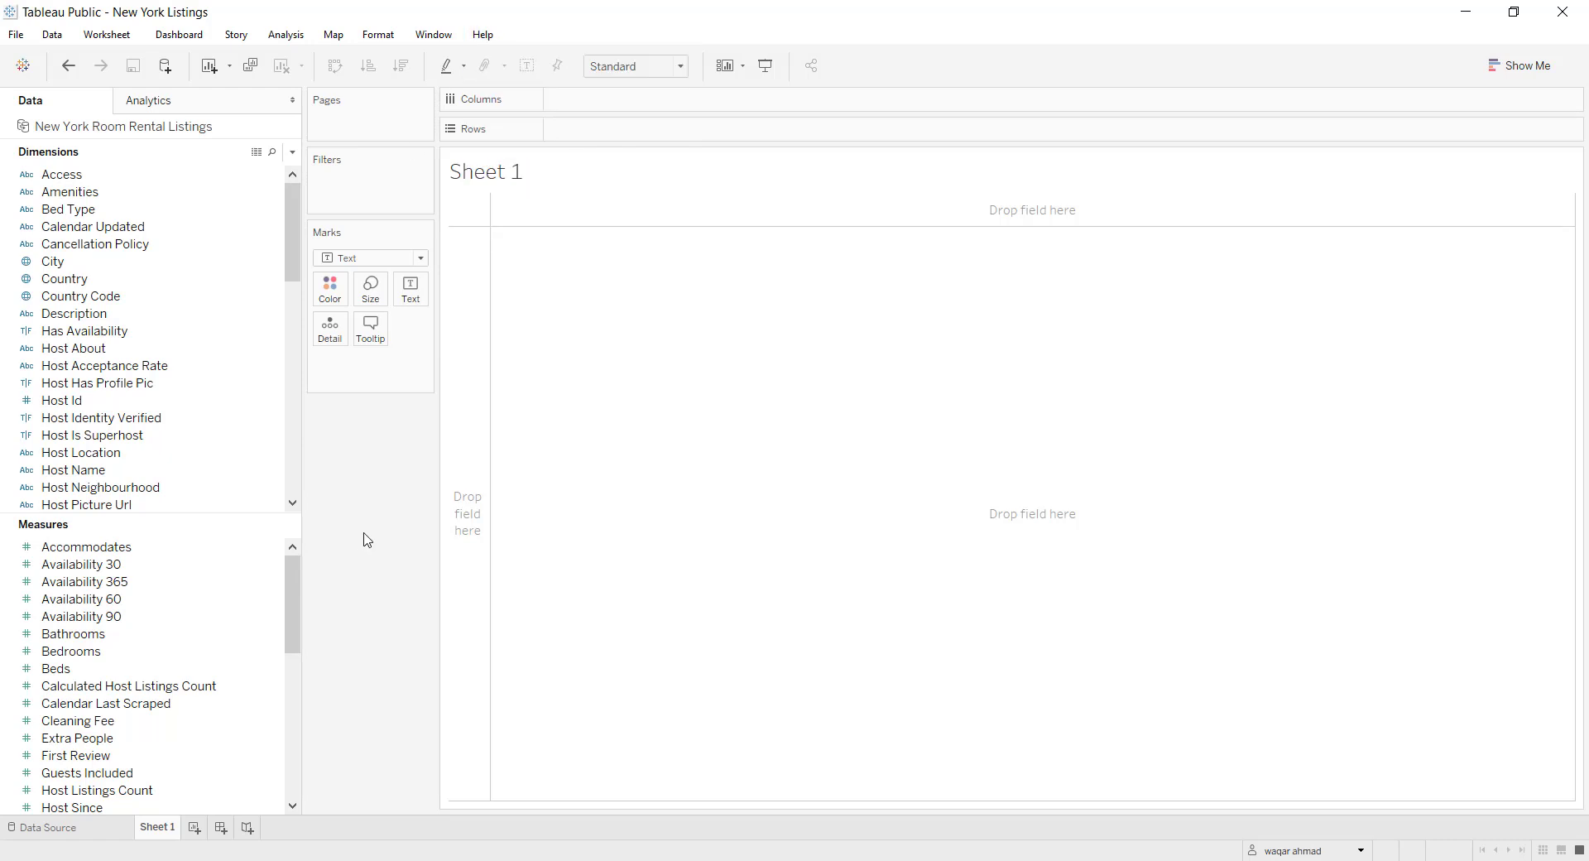